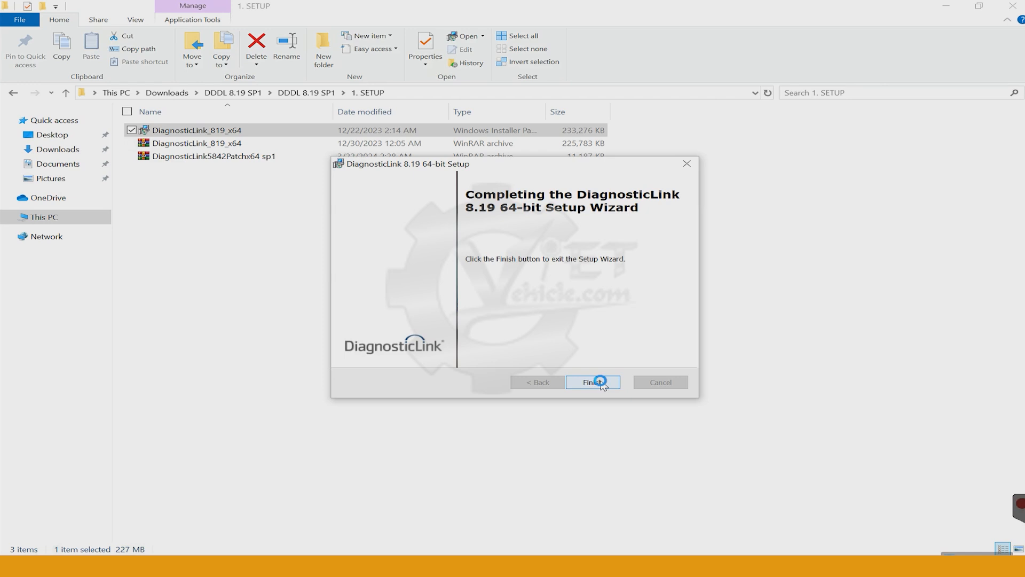
Finish the DiagnosticLink 8.19 64-bit setup wizard and extract the DiagnosticLink5842Patchx64 sp1 archive into the current folder.
left_click(594, 382)
left_click(229, 159)
right_click(229, 158)
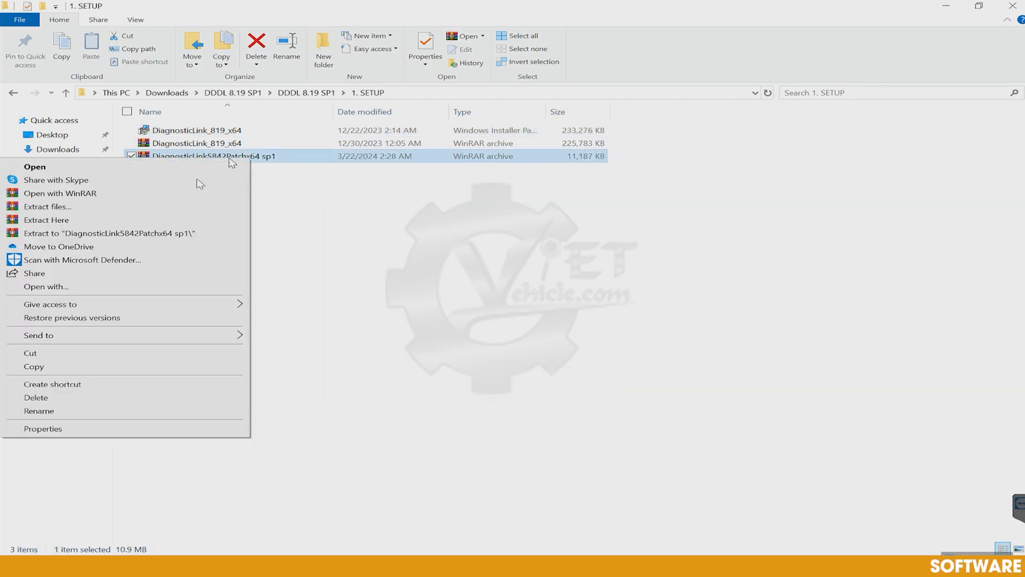
left_click(106, 220)
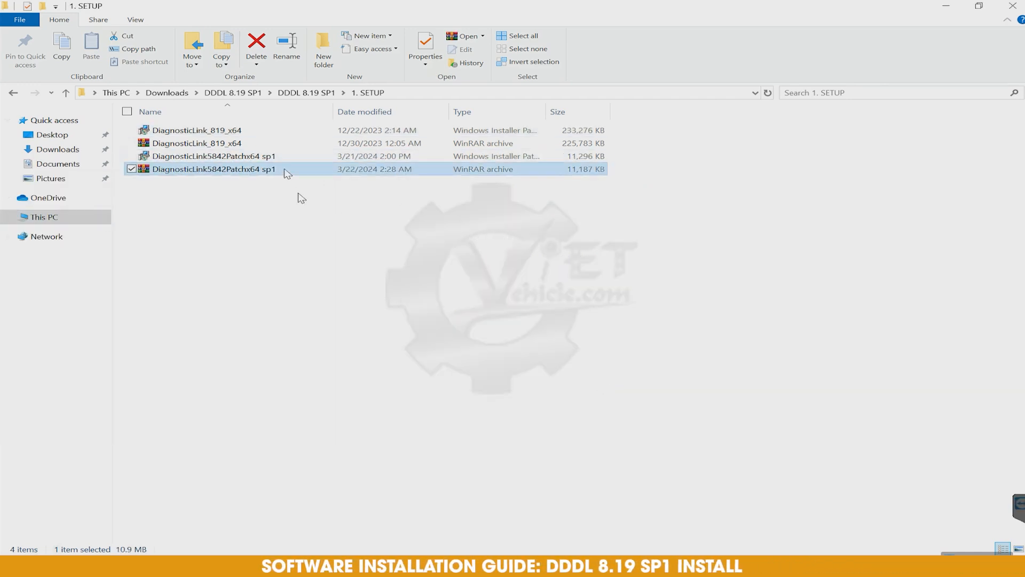
Run the extracted DiagnosticLink5842Patchx64 sp1 patch and complete a repair of the DiagnosticLink 8.19 installation.
double_click(266, 157)
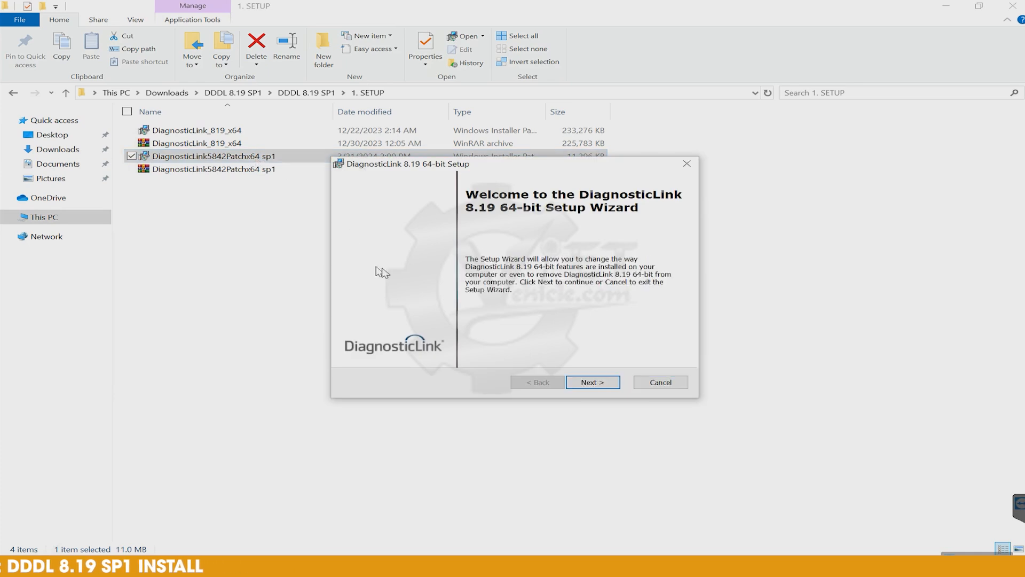
left_click(613, 383)
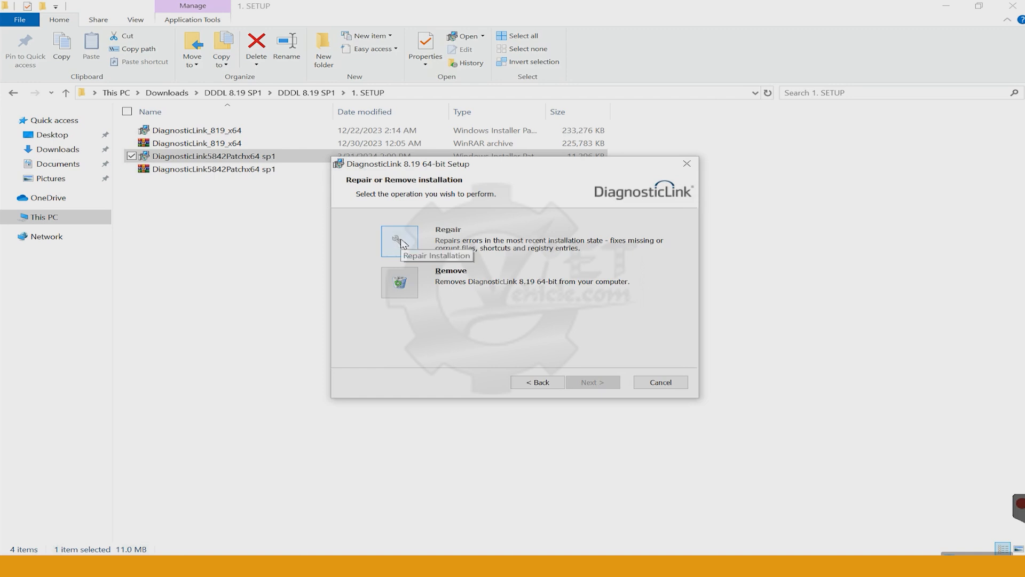
left_click(400, 244)
left_click(602, 381)
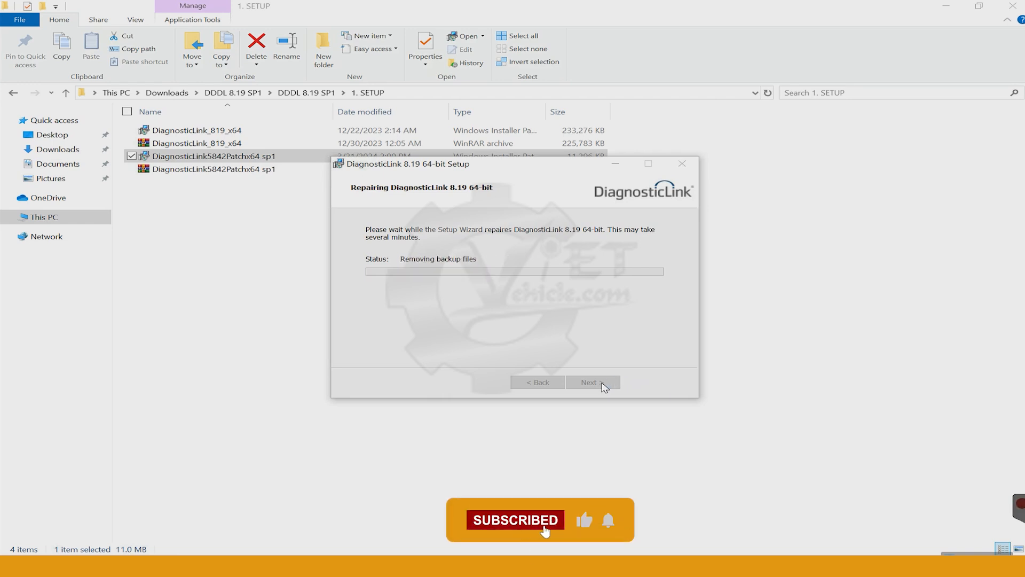
left_click(602, 383)
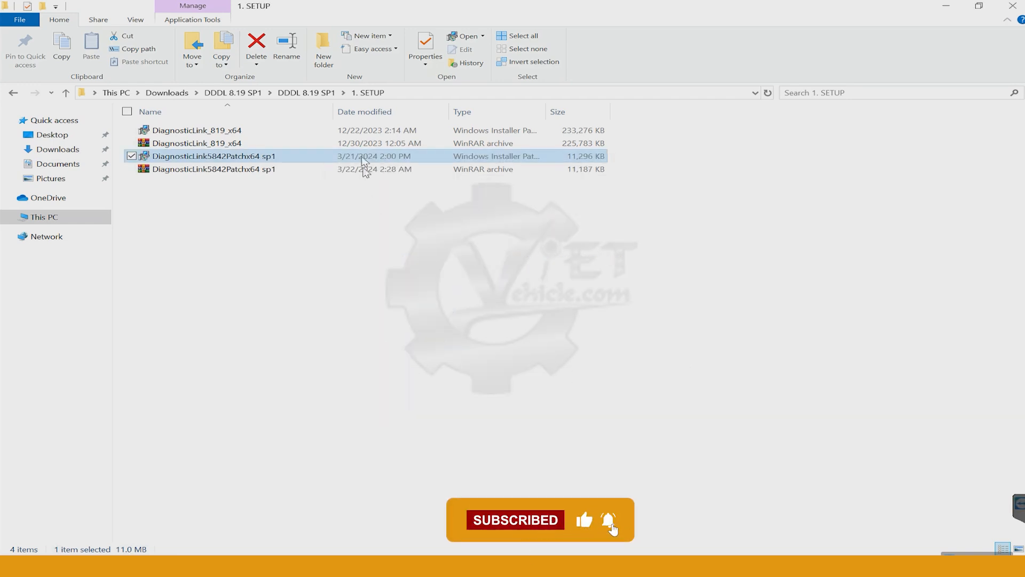
Open the 2. REPLACE folder of DDDL 8.19 SP1 and turn off real-time protection in Windows Security.
left_click(307, 93)
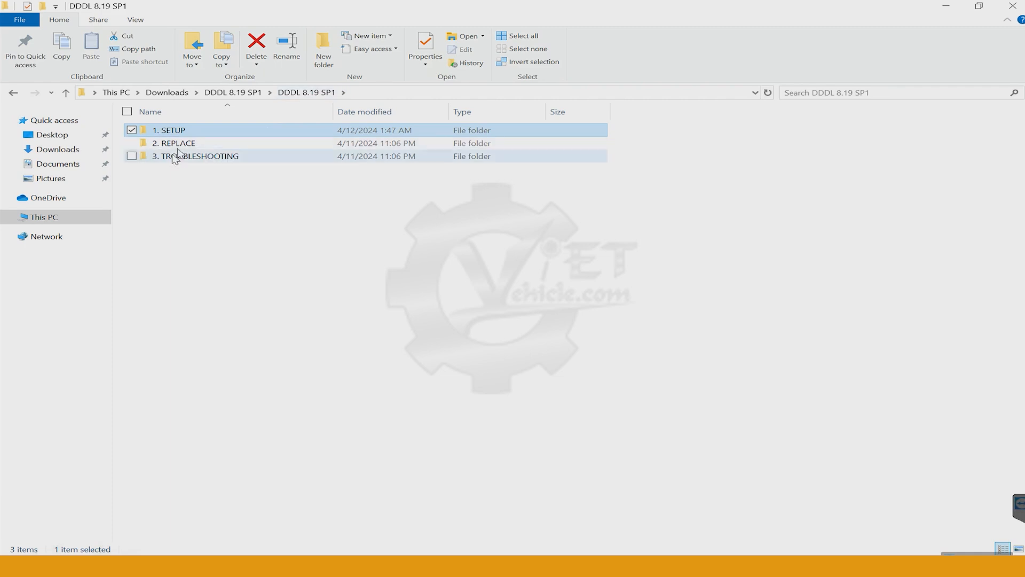
double_click(181, 143)
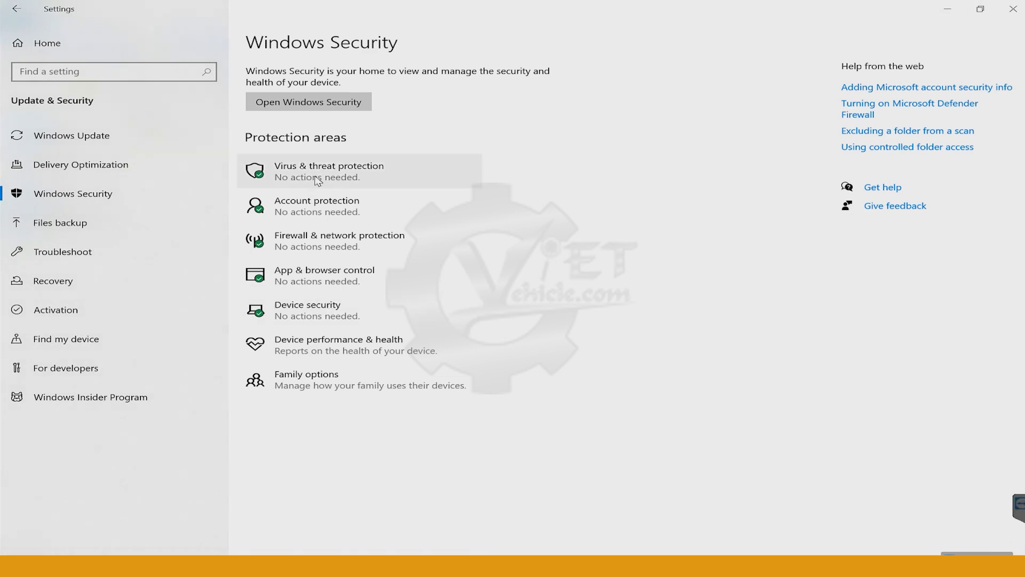
left_click(317, 179)
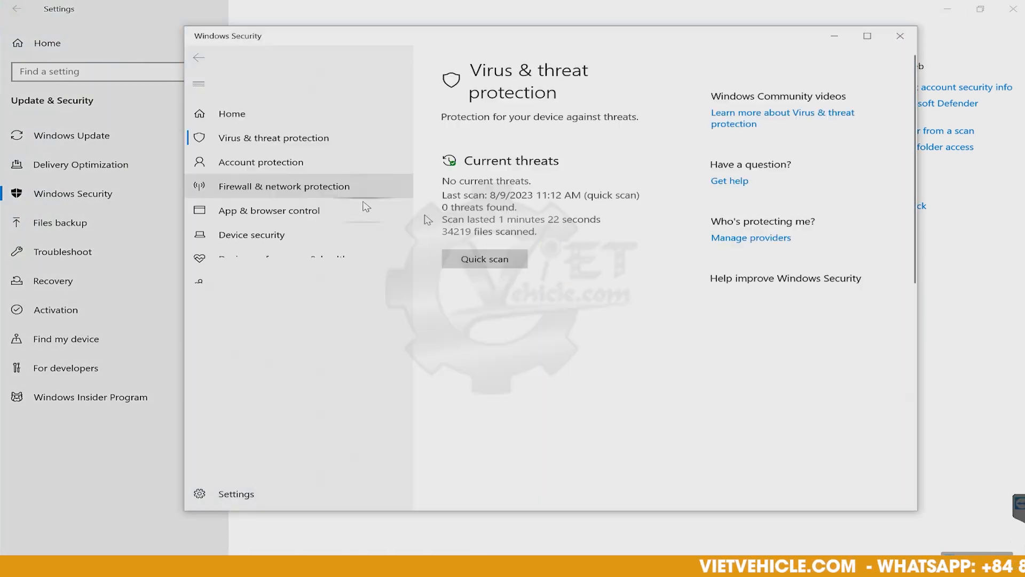
left_click(446, 425)
left_click(457, 252)
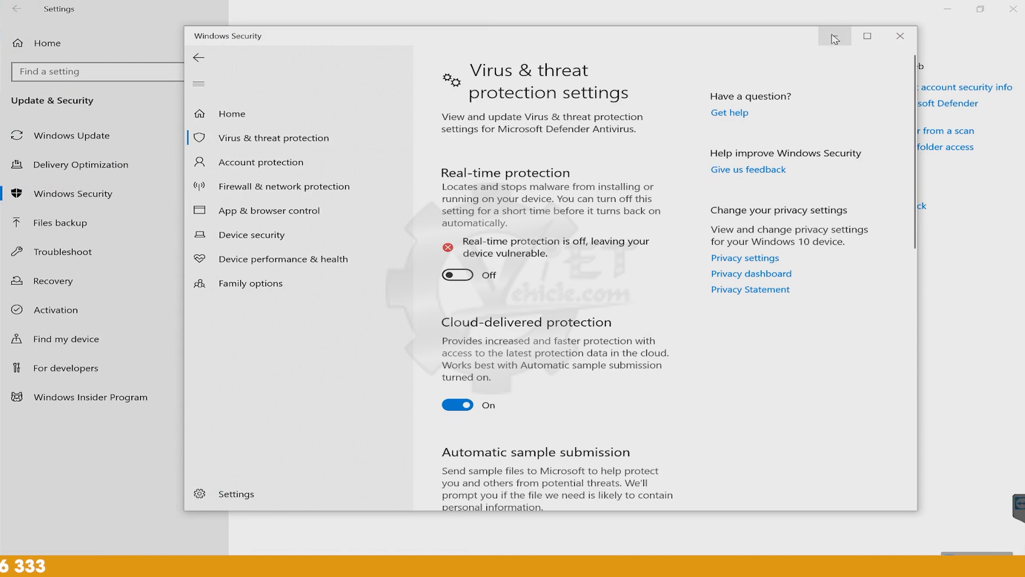
left_click(834, 36)
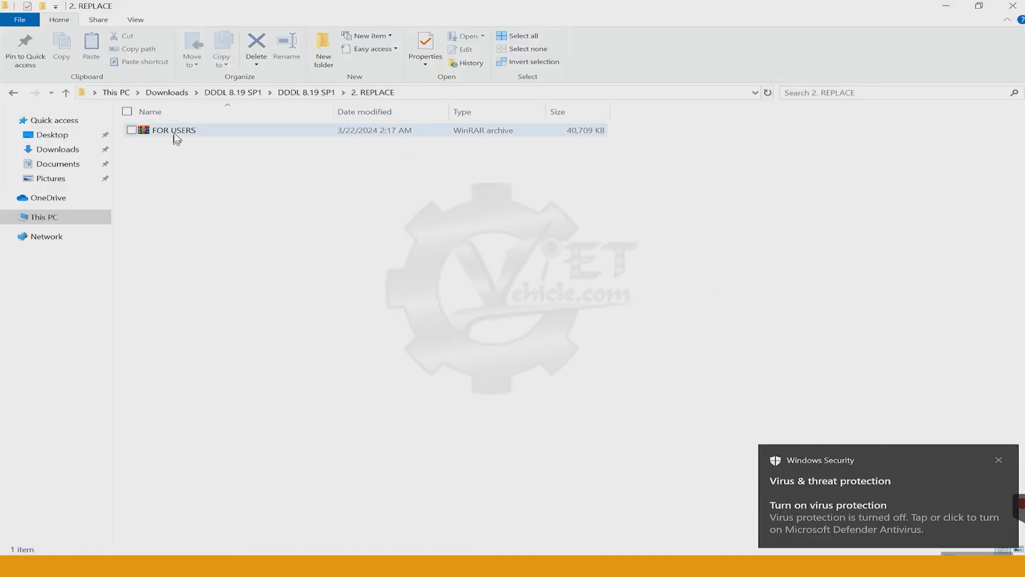
Extract the FOR USERS archive in place and run the extracted application as administrator, installing its contents to C:\.
right_click(174, 135)
left_click(152, 196)
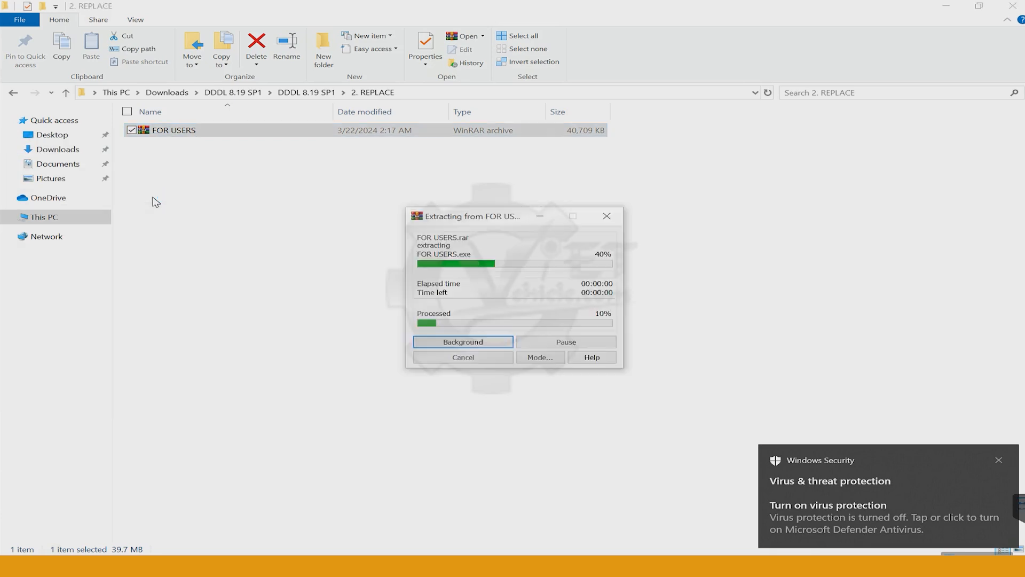
right_click(181, 134)
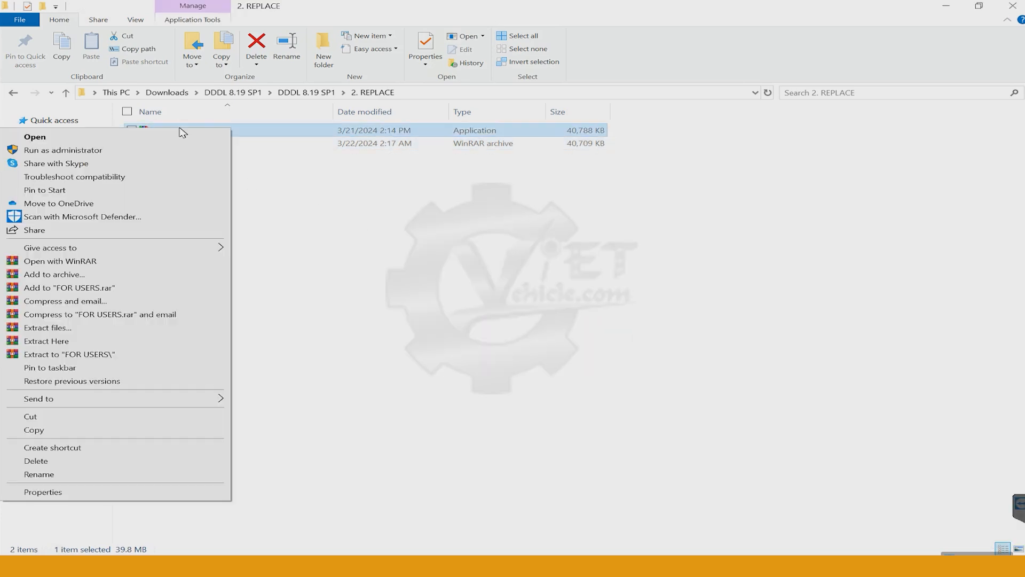
left_click(82, 153)
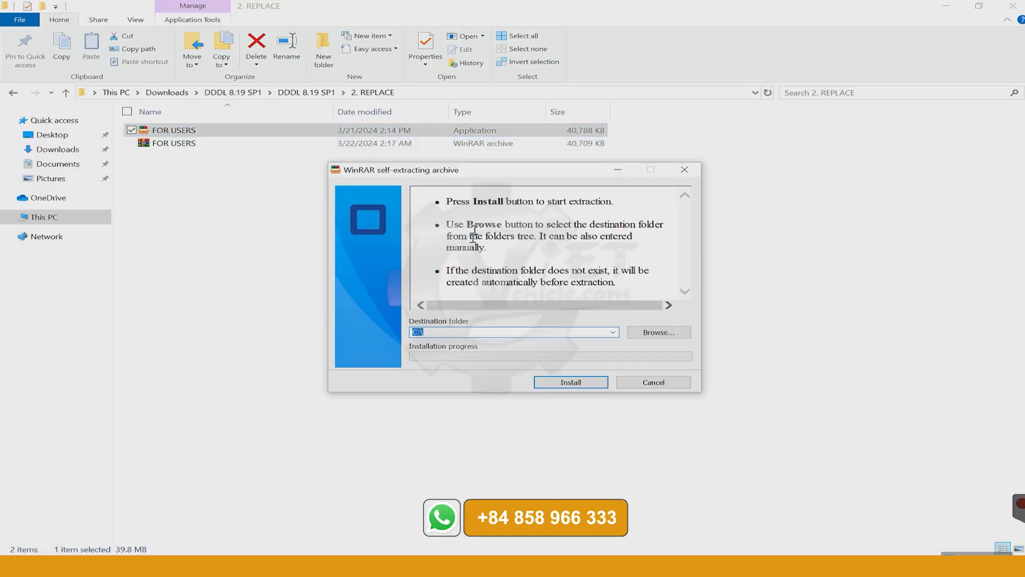
left_click(572, 381)
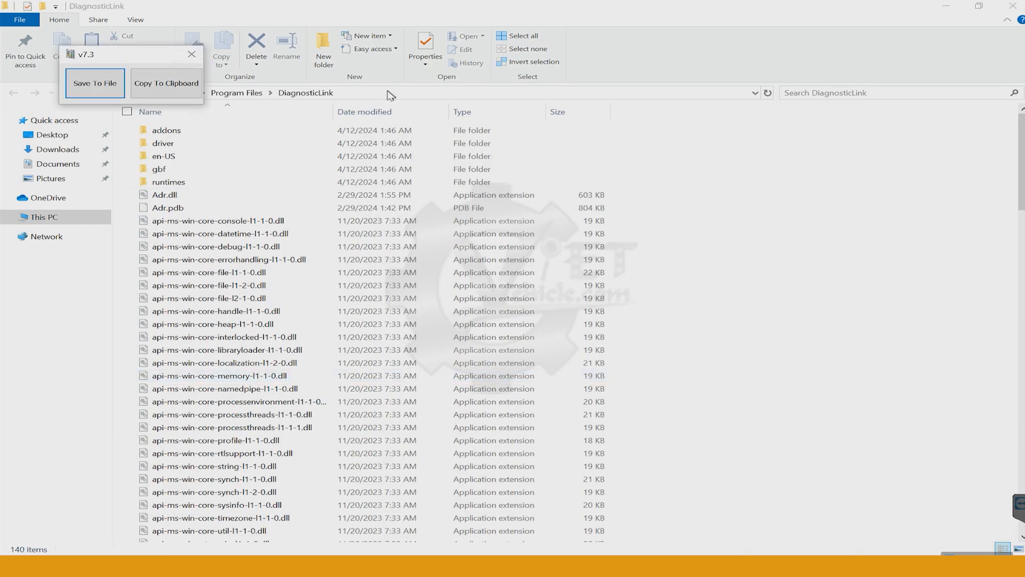
Add the folder C:\Program Files\DiagnosticLink to the Microsoft Defender Antivirus exclusions in Windows Security.
left_click(391, 95)
key("ctrl+c")
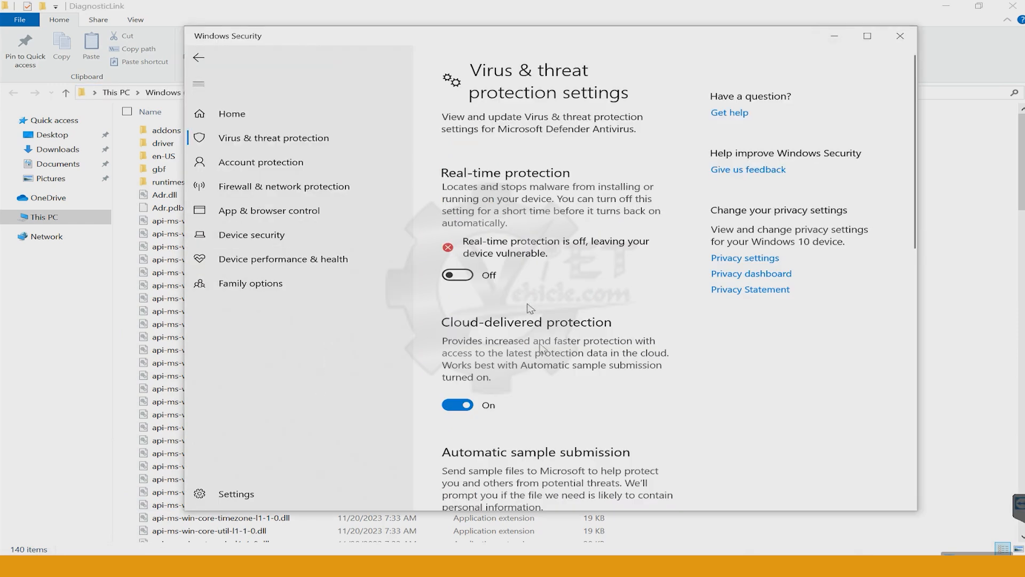
scroll(530, 308, "down", 10)
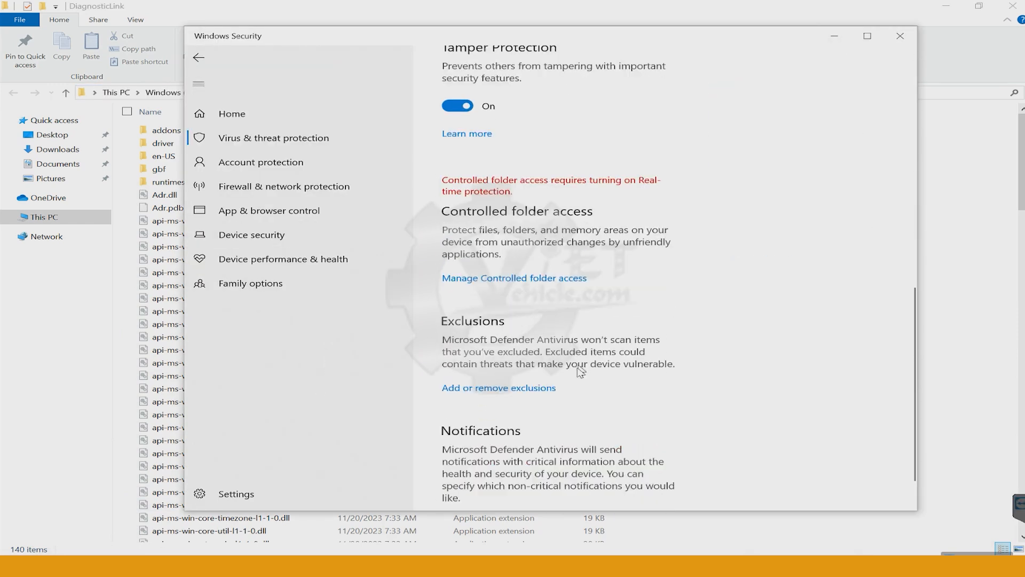
left_click(520, 341)
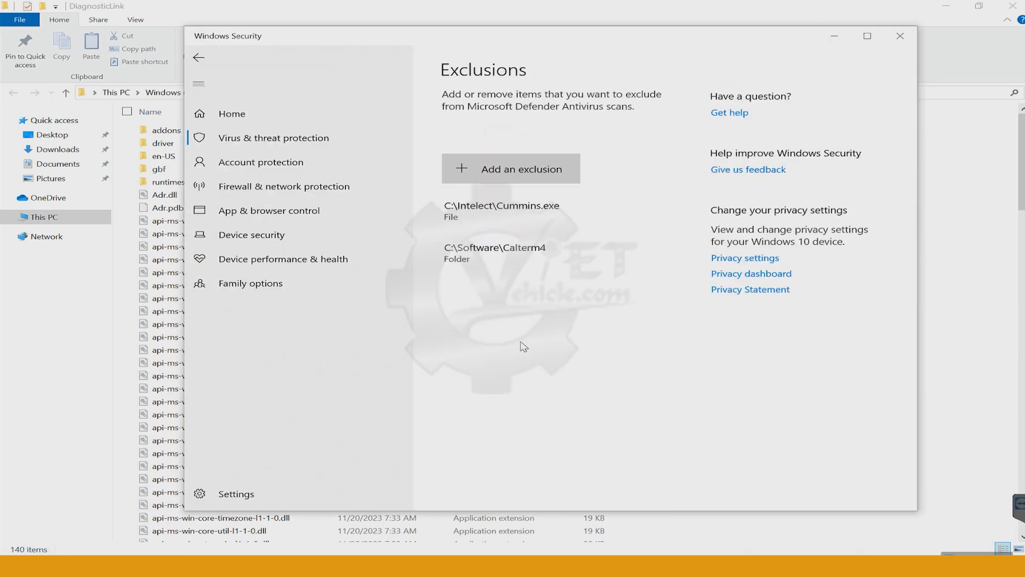
left_click(530, 175)
left_click(496, 216)
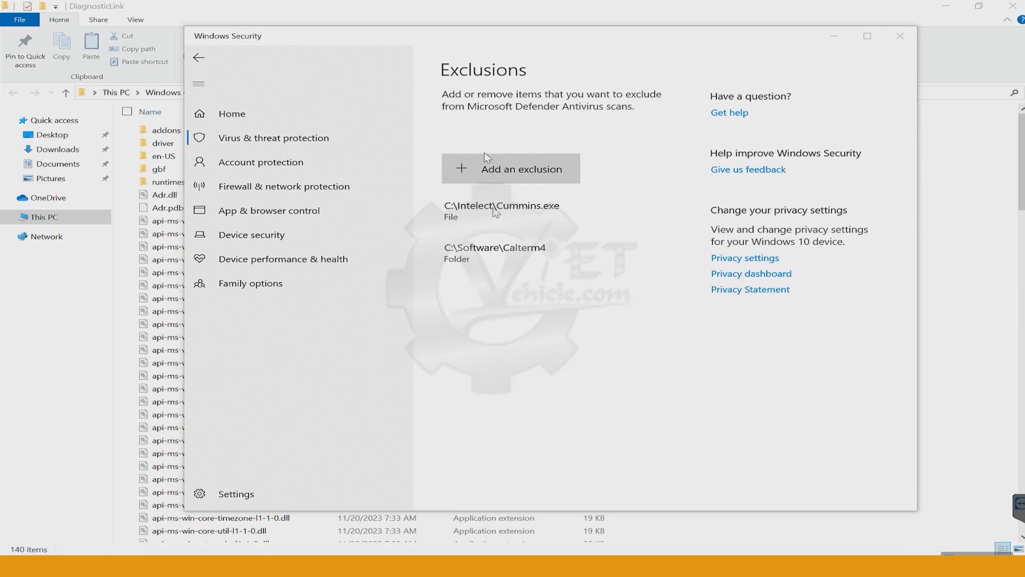
left_click(470, 56)
key("ctrl+v")
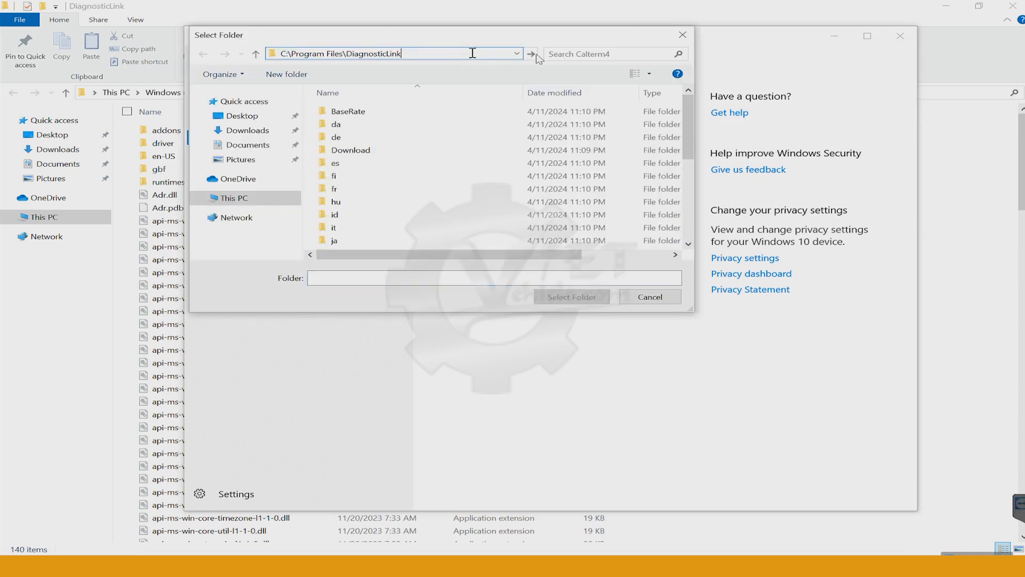
left_click(531, 53)
left_click(587, 295)
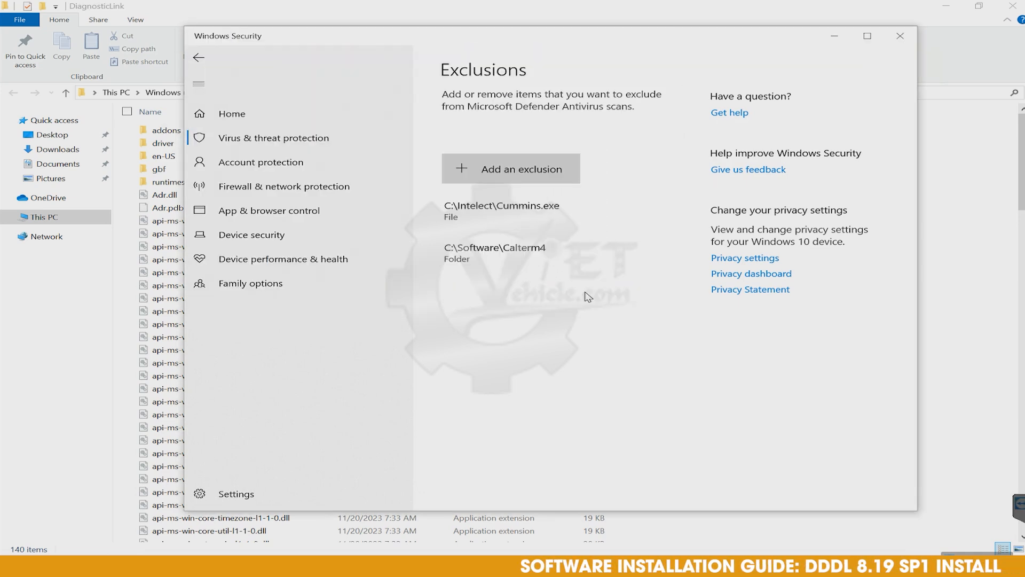
left_click(834, 36)
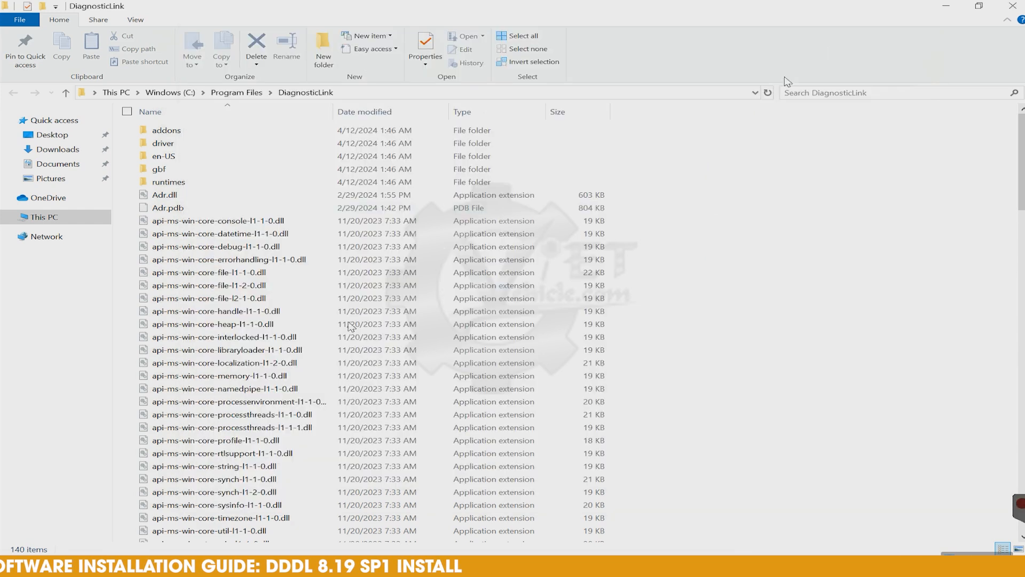
Open the 3. TROUBLESHOOTING folder of DDDL 8.19 SP1 and extract the TROUBLESHOOTING 2024.01.11 archive there.
mouse_move(70, 566)
left_click(58, 531)
key("alt+Left")
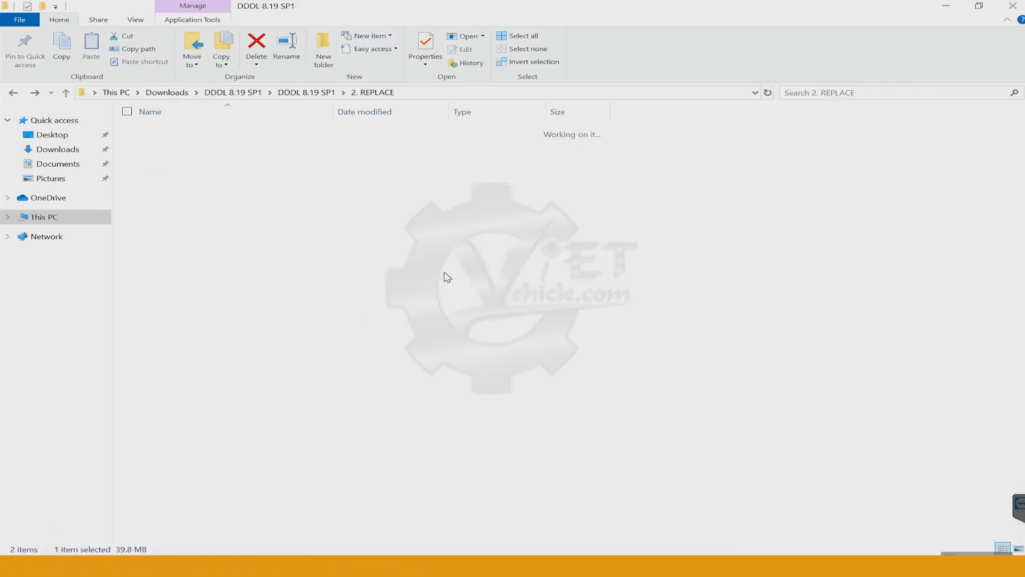
left_click(192, 156)
double_click(192, 155)
left_click(190, 133)
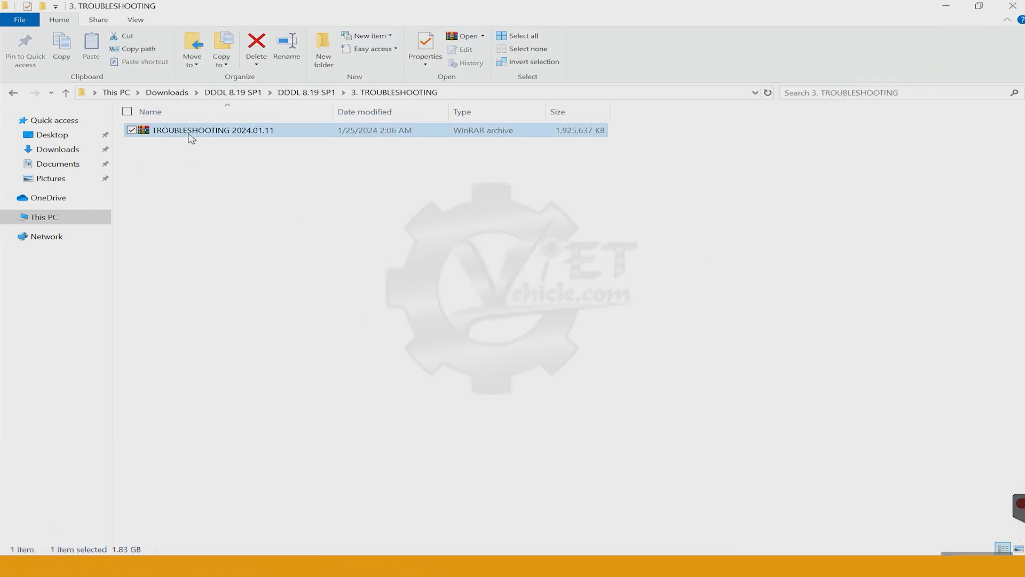
right_click(190, 134)
left_click(126, 200)
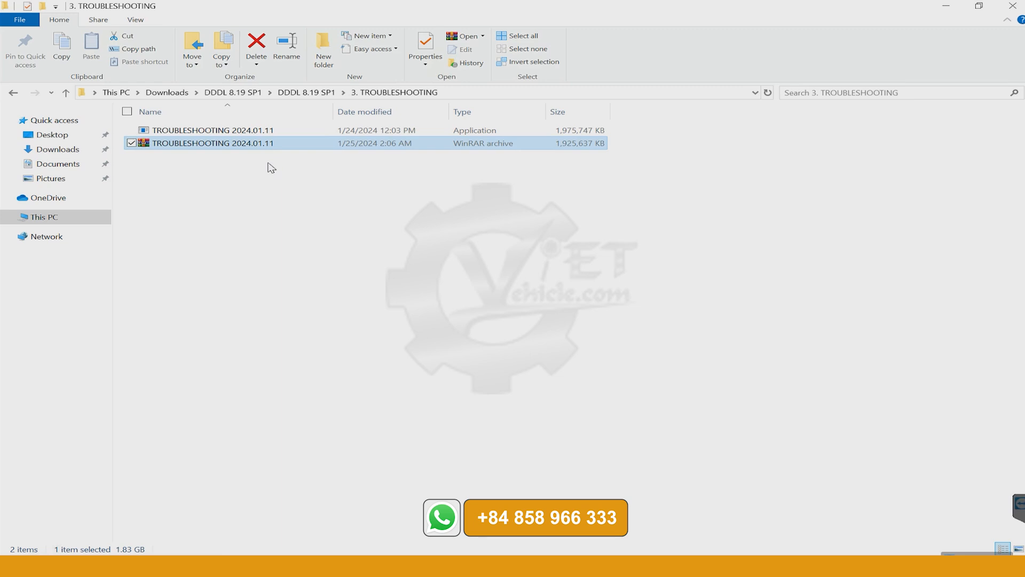
Run the extracted TROUBLESHOOTING 2024.01.11 application as administrator and install its contents.
left_click(247, 133)
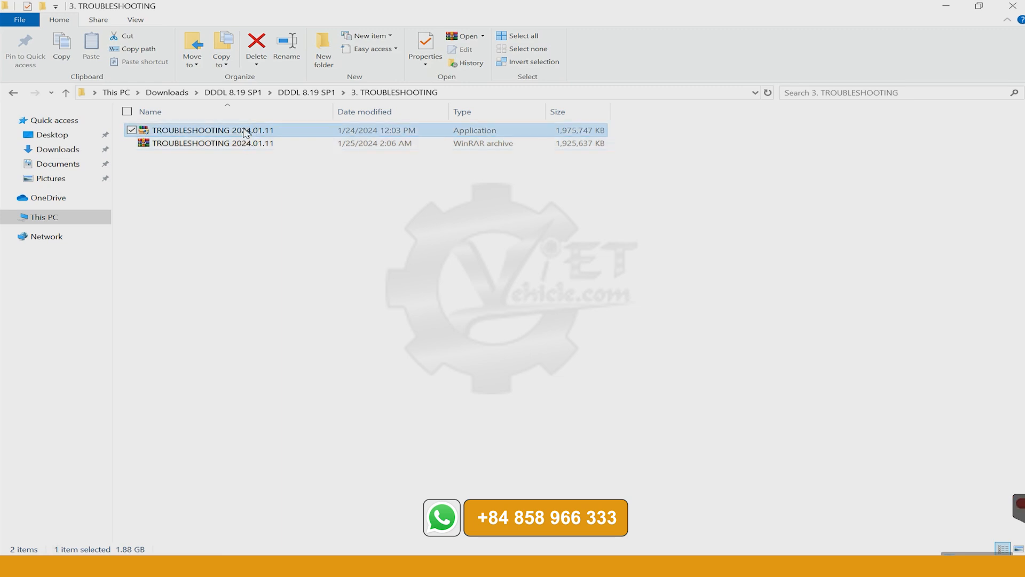
right_click(237, 132)
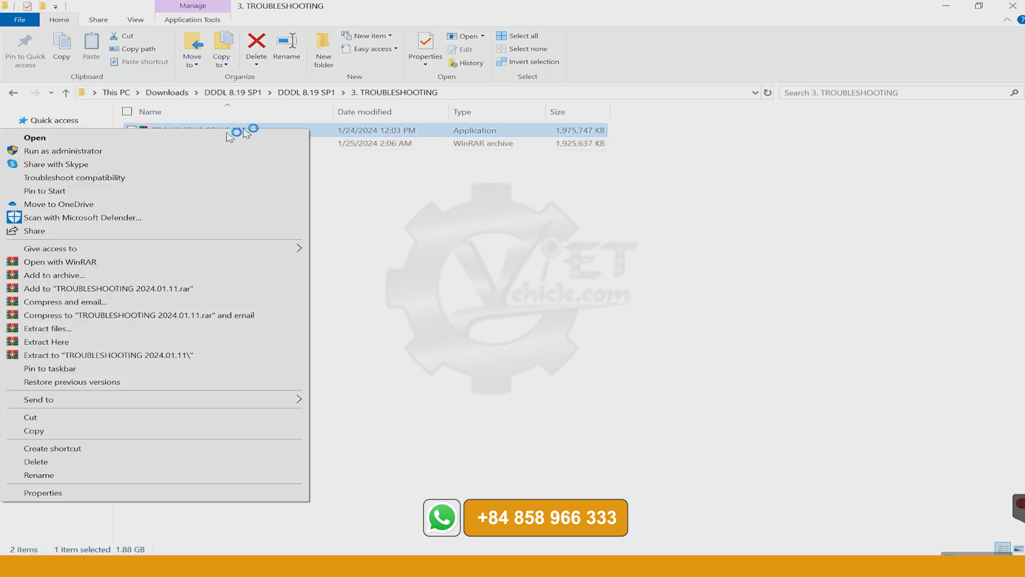
left_click(84, 152)
left_click(569, 382)
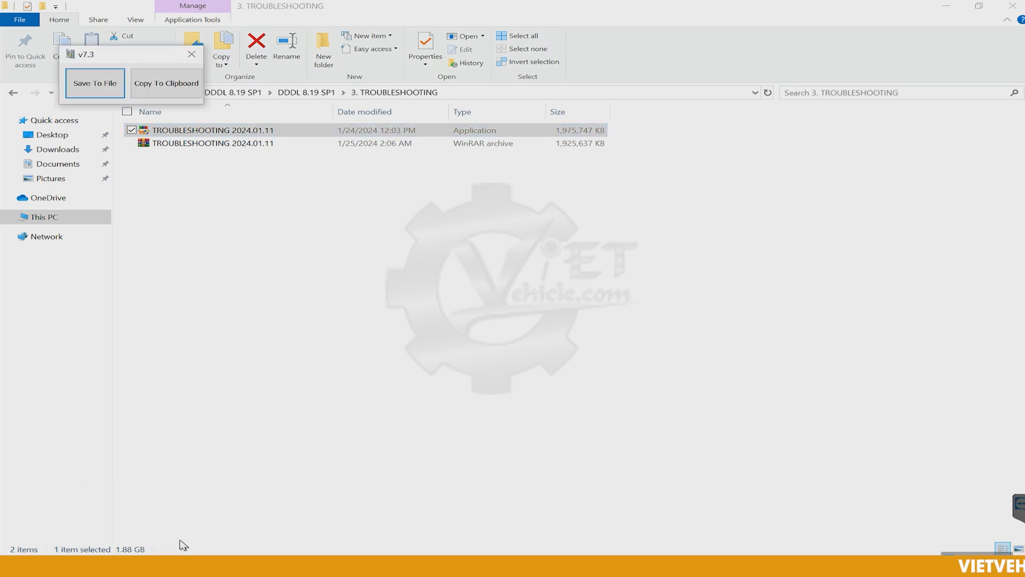
Copy the data from the v7.3 tool to the clipboard, minimize the folder windows and close the tool.
left_click(183, 85)
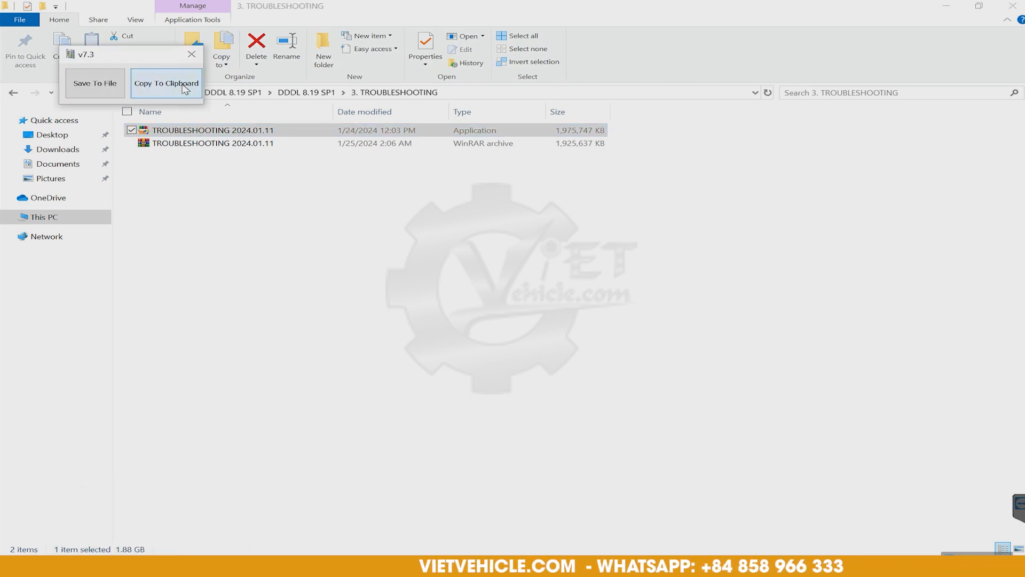
left_click(616, 298)
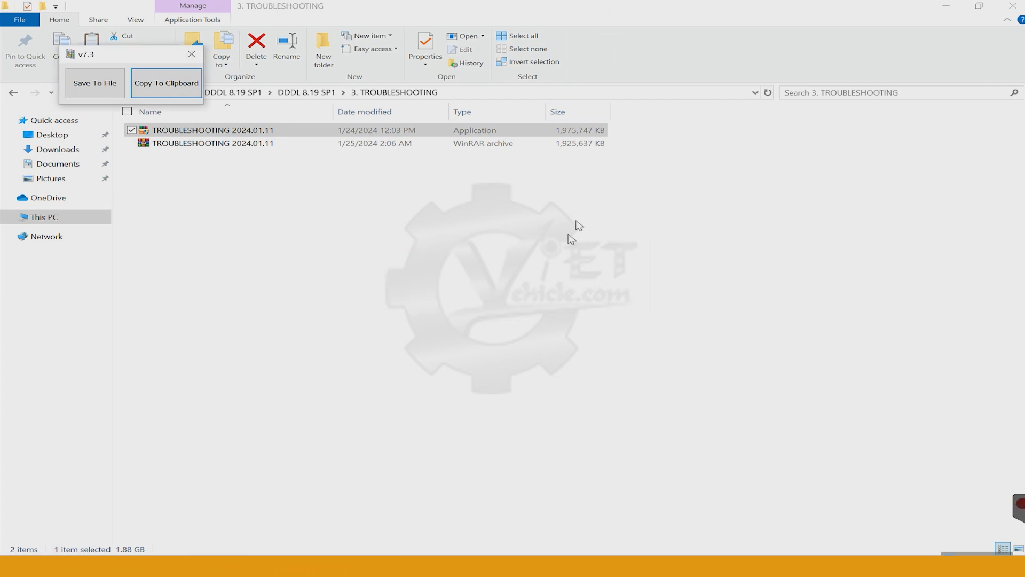
left_click(948, 4)
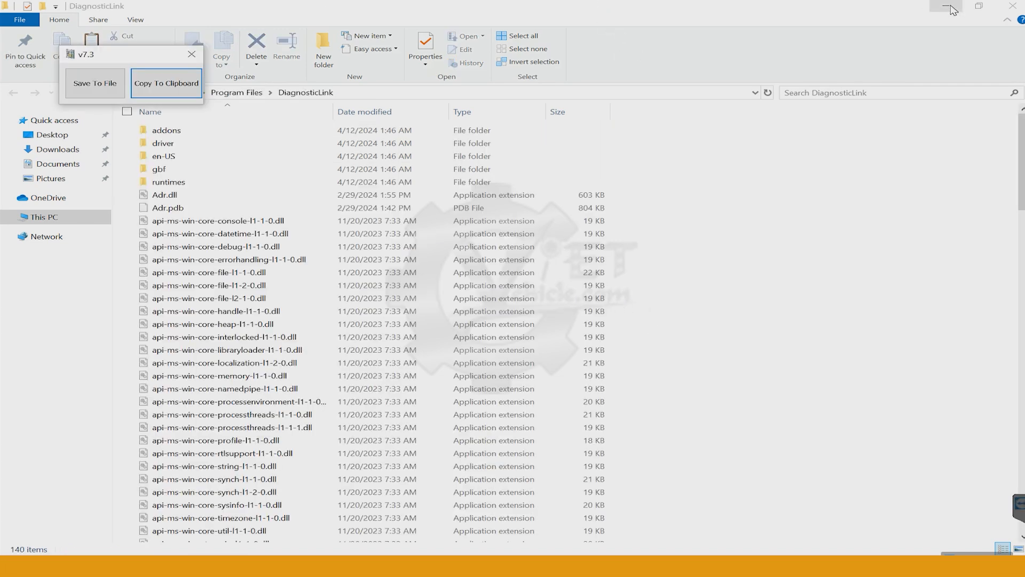
left_click(946, 5)
left_click(191, 54)
Paste the transferred dddl.819 file onto the desktop and delete the Diagnostic Link 8 desktop shortcut.
left_click(947, 9)
key("ctrl+v")
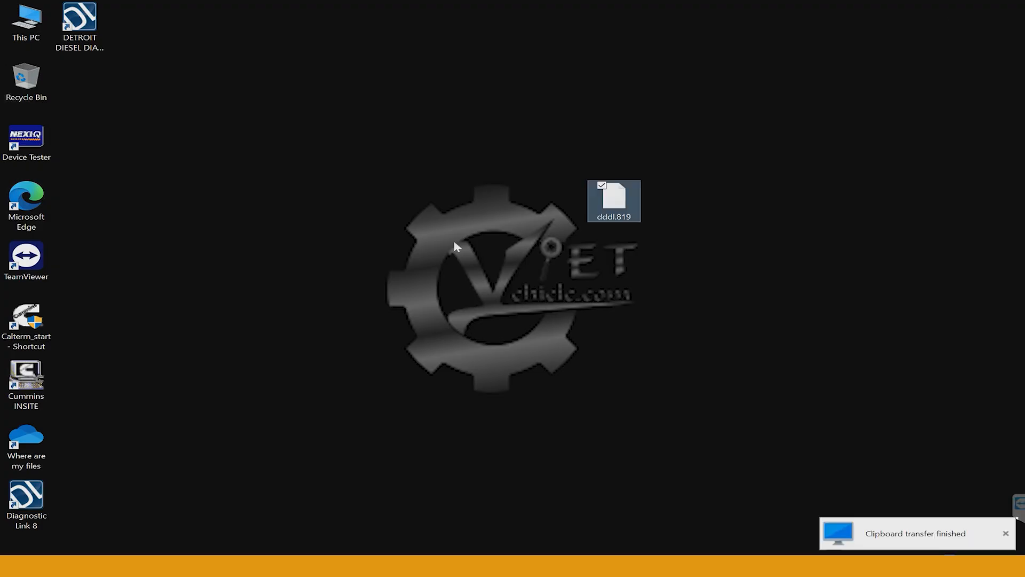
left_click(27, 532)
key("Delete")
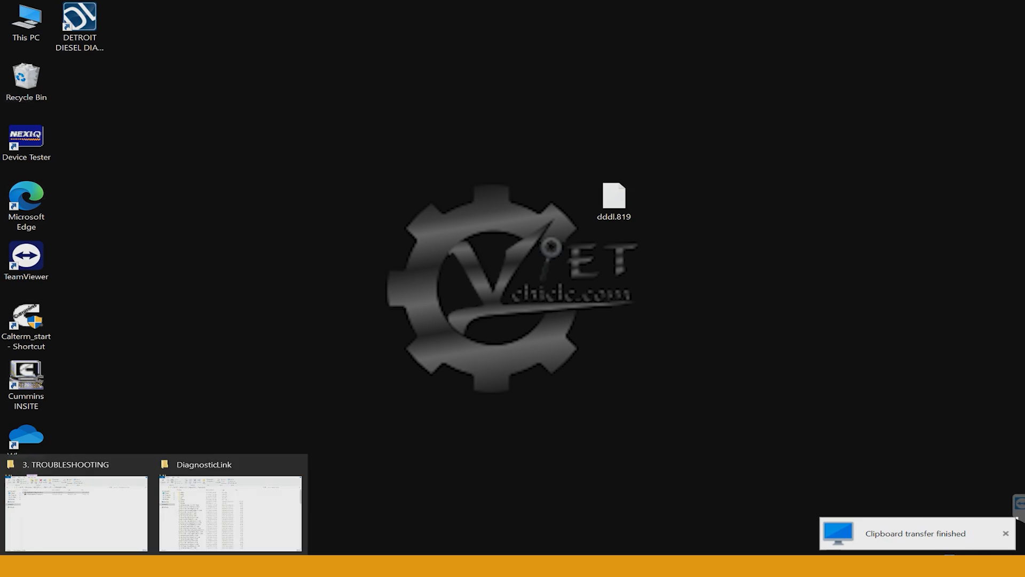
Copy the dddl.819 file from the desktop into C:\Program Files\DiagnosticLink, granting administrator permission for the copy.
left_click(216, 511)
left_click_drag(647, 11, 592, 352)
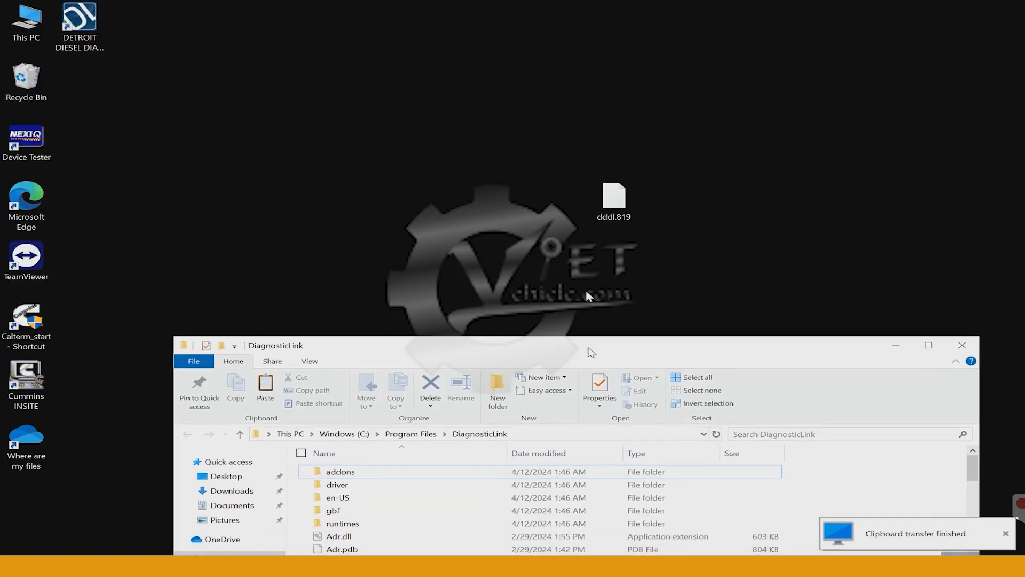
left_click(614, 201)
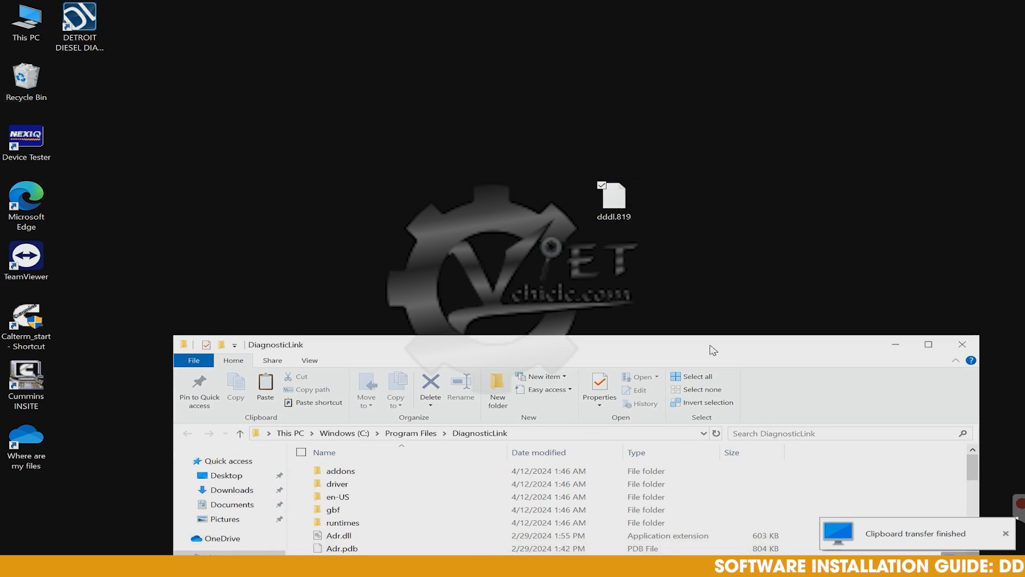
key("super+Up")
right_click(785, 255)
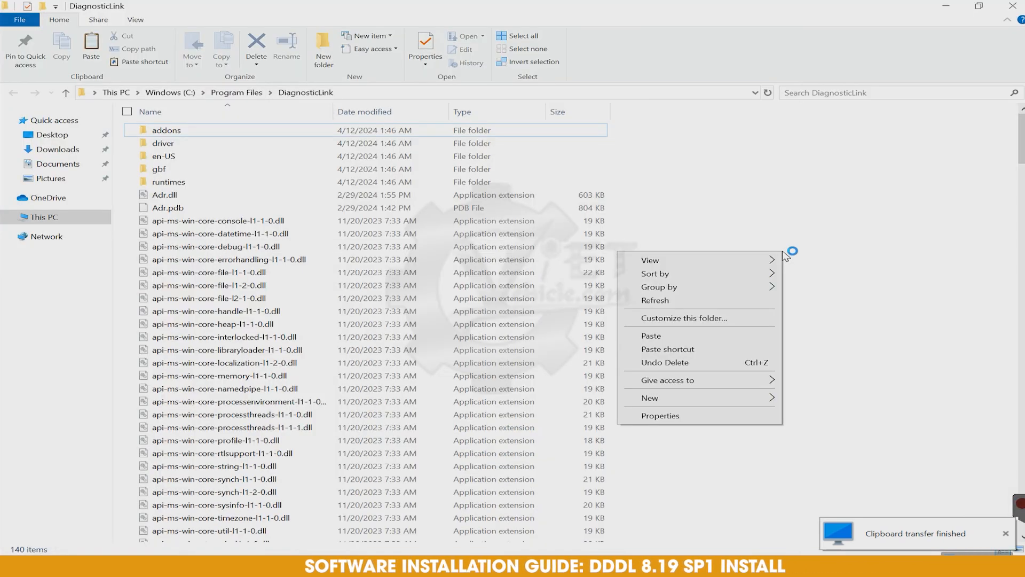
left_click(749, 337)
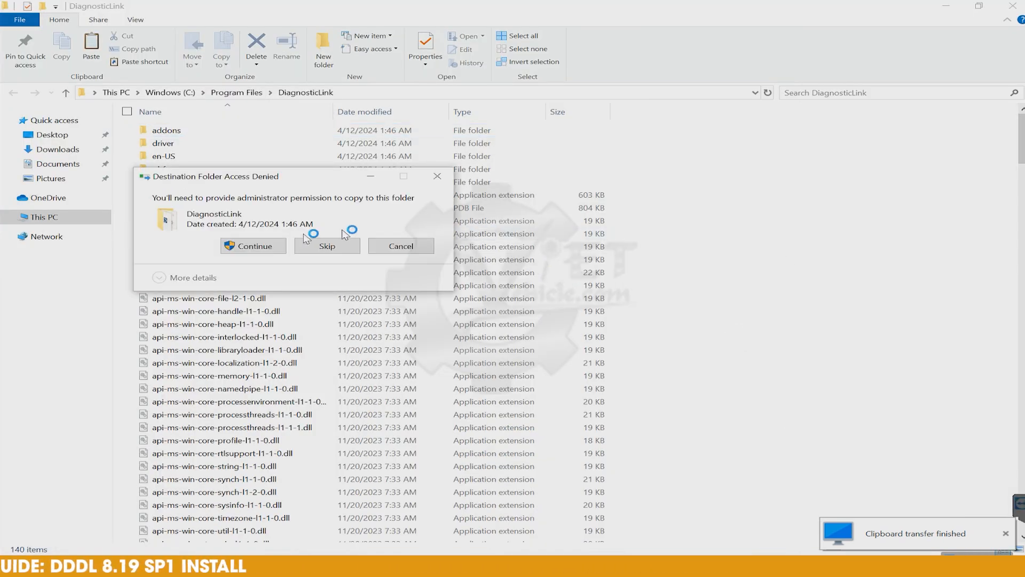
left_click(253, 245)
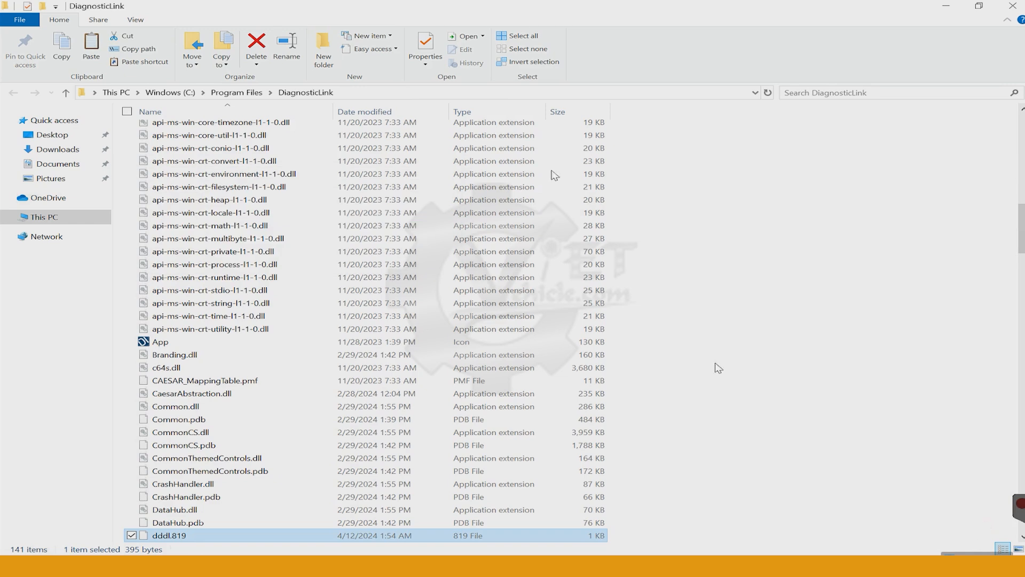
Sort the DiagnosticLink folder by date modified and run DDDL_Activator as administrator.
left_click(364, 112)
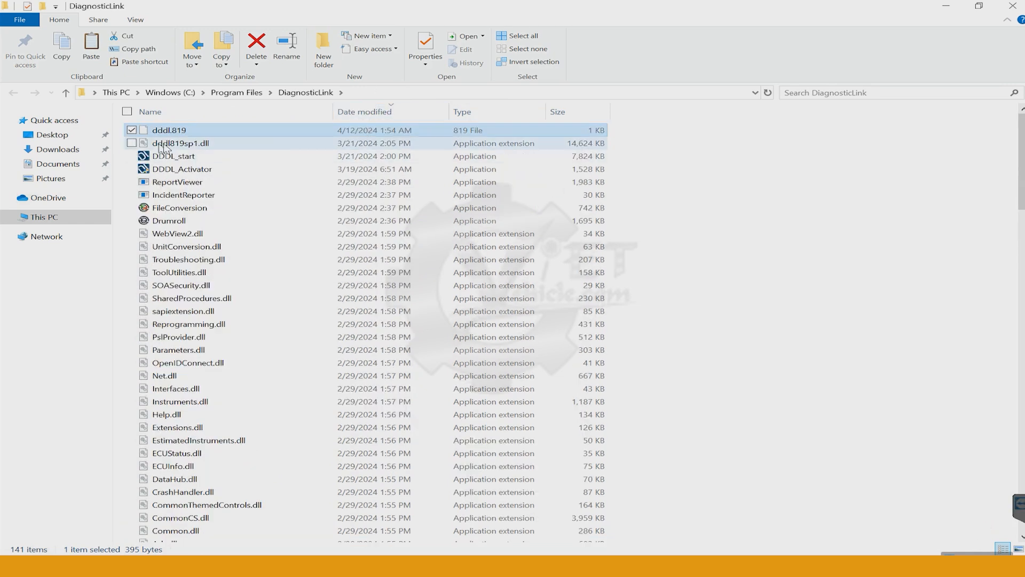
double_click(174, 157)
right_click(175, 170)
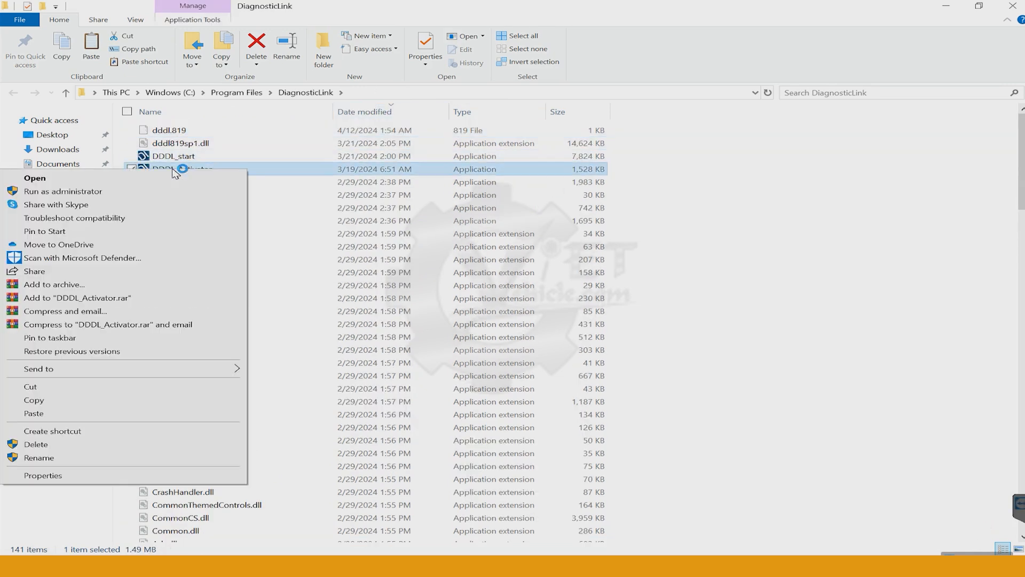
left_click(80, 193)
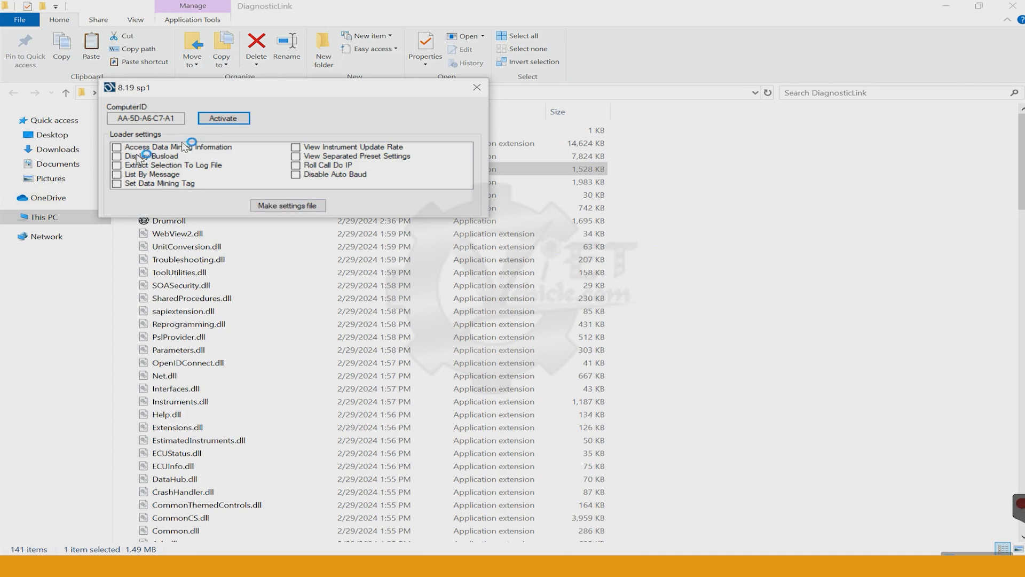
Enable all nine loader settings, from Access Data Mining Information to Disable Auto Baud, and make the settings file.
left_click(118, 148)
left_click(117, 148)
left_click(120, 157)
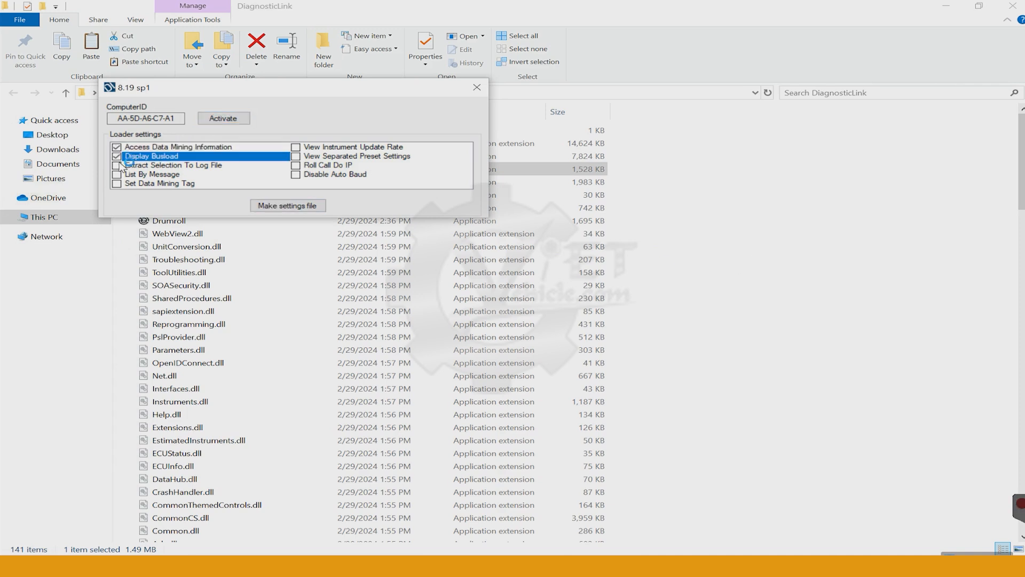
left_click(119, 166)
left_click(116, 175)
left_click(117, 184)
left_click(296, 147)
left_click(295, 157)
left_click(296, 166)
left_click(296, 175)
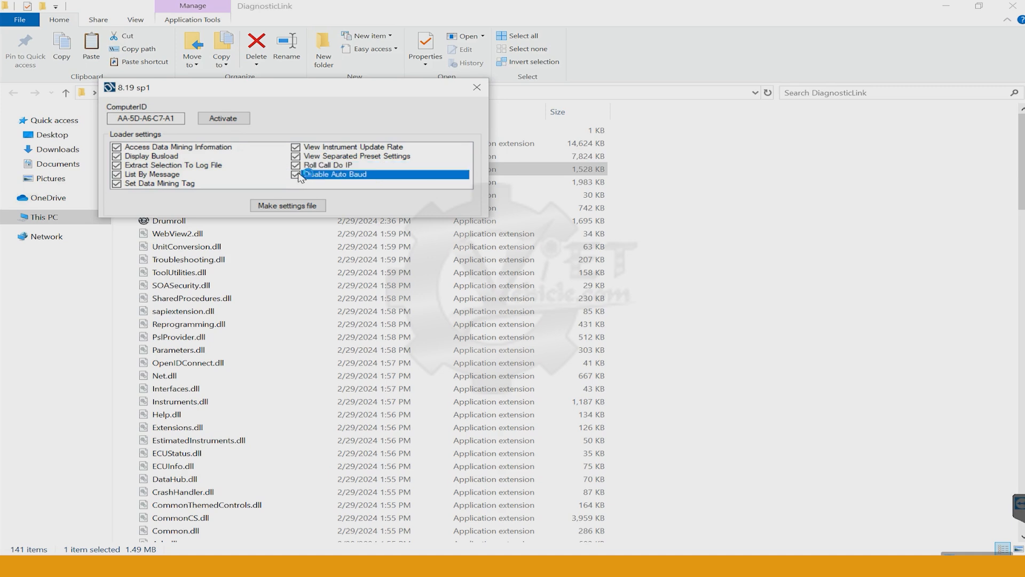
left_click(312, 210)
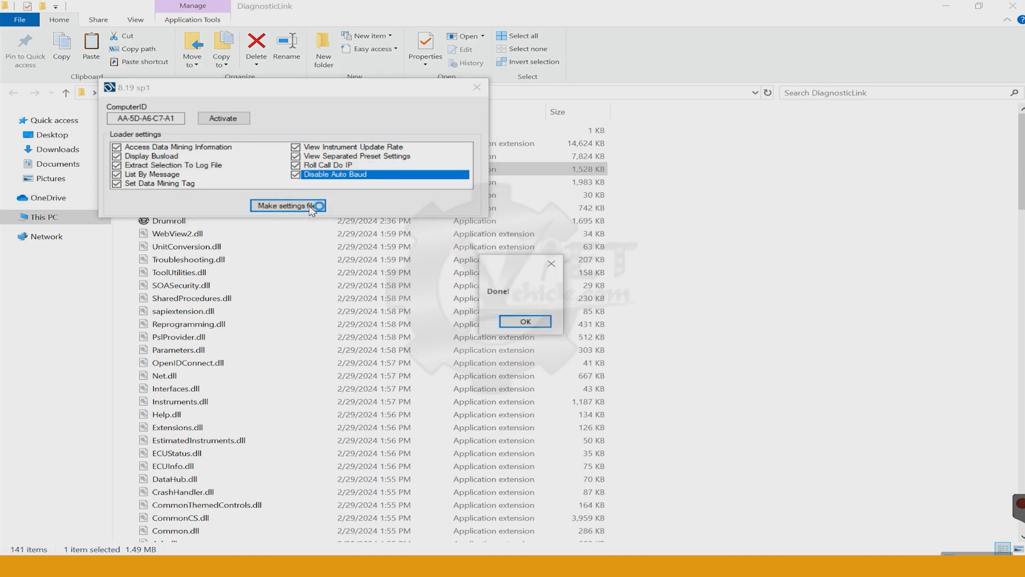
left_click(526, 321)
Activate 8.19 sp1 for this computer and close the activator.
left_click(233, 121)
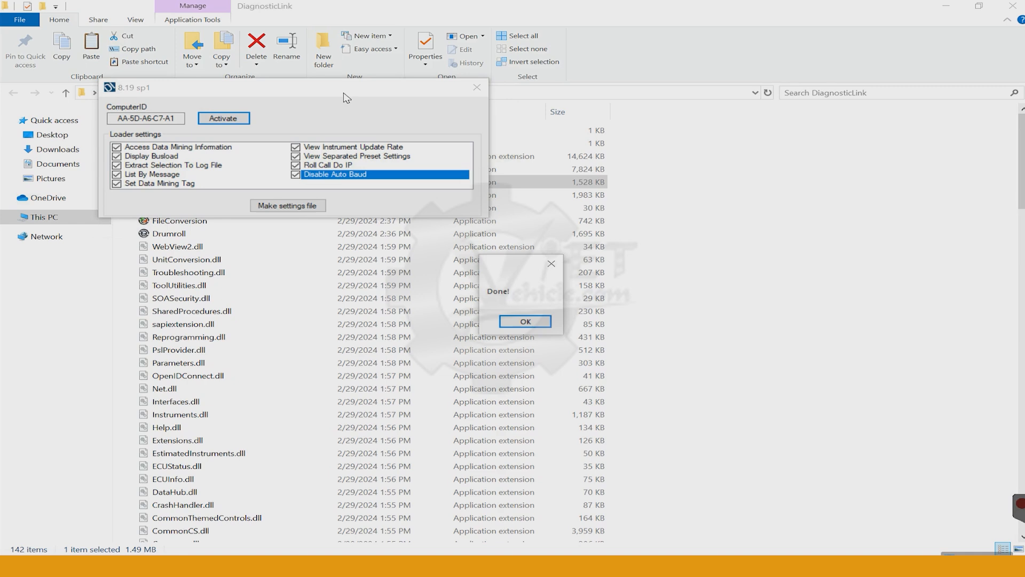
left_click(529, 323)
left_click(476, 87)
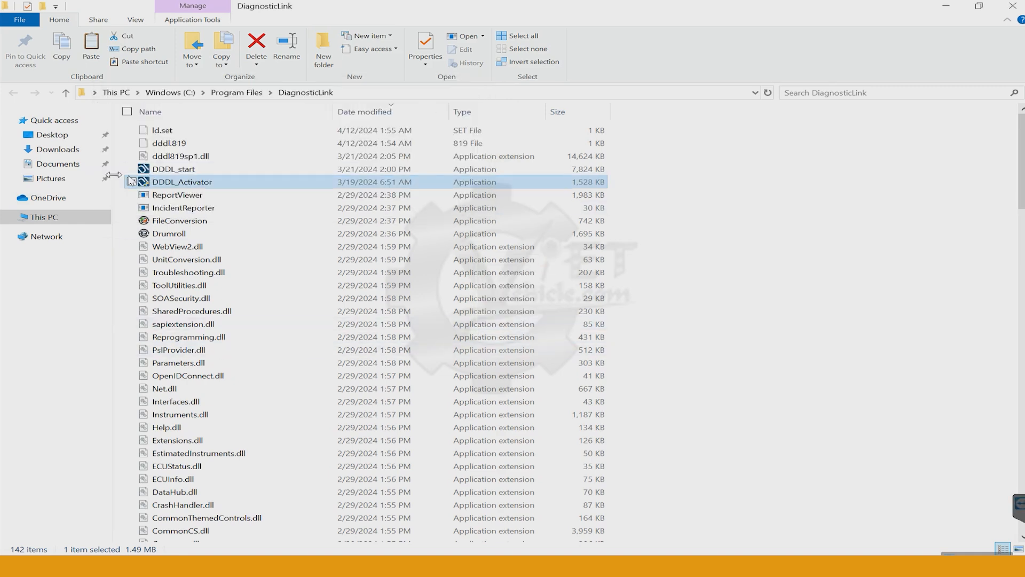
Set the DDDL_start application's compatibility to always run as an administrator and minimize the DiagnosticLink folder.
right_click(133, 169)
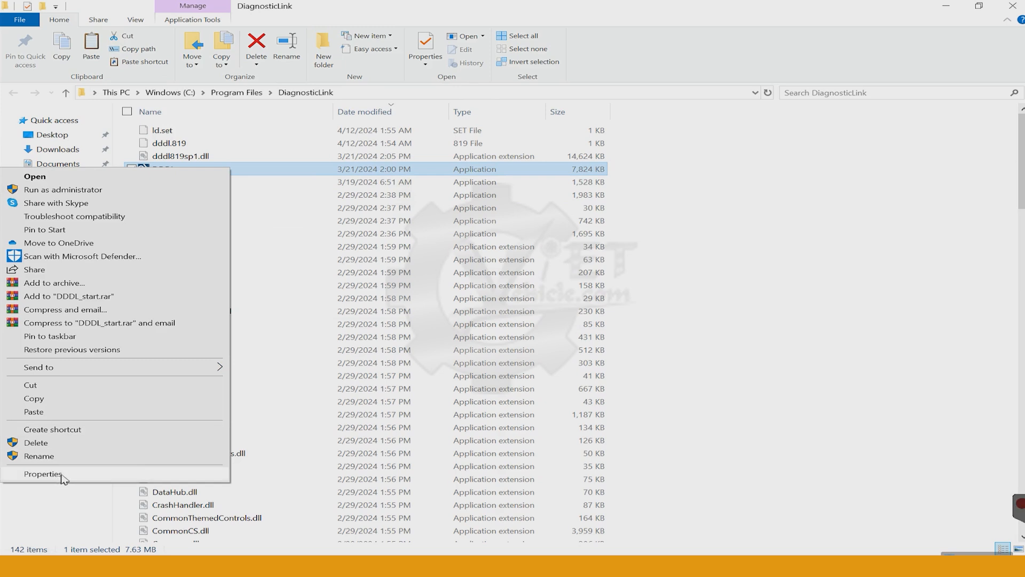
left_click(43, 474)
left_click(237, 197)
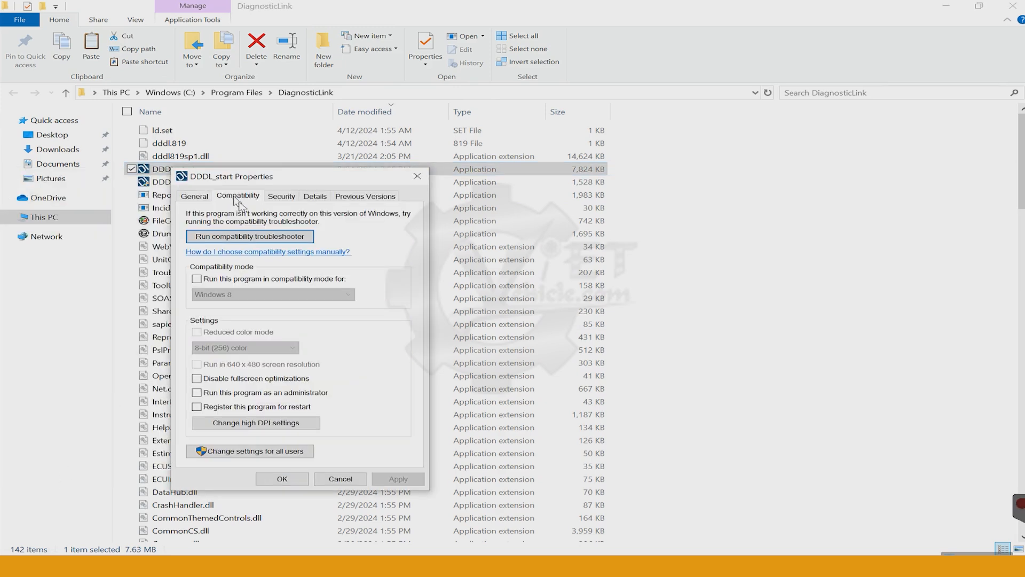
left_click(246, 396)
left_click(302, 478)
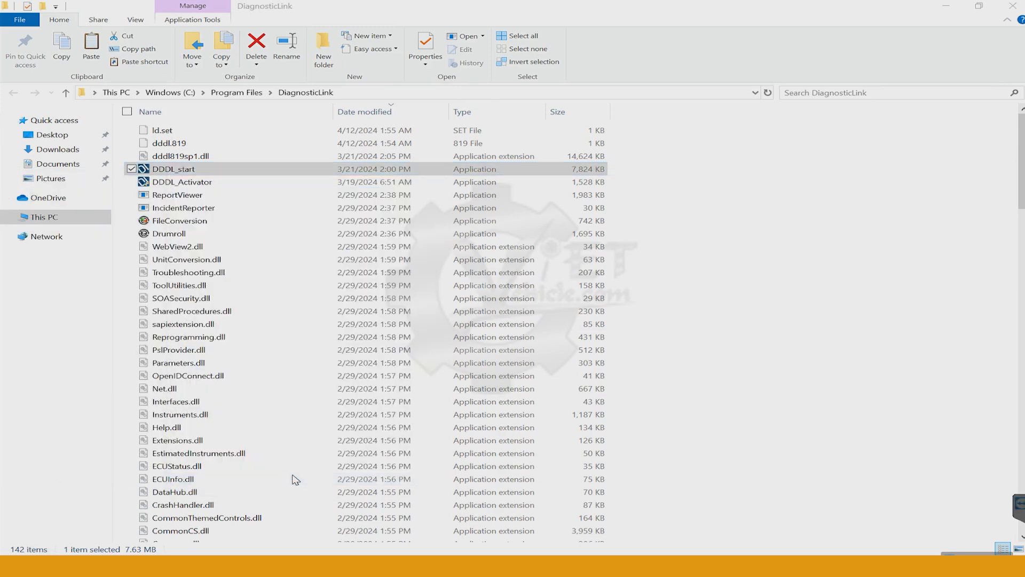
left_click(948, 11)
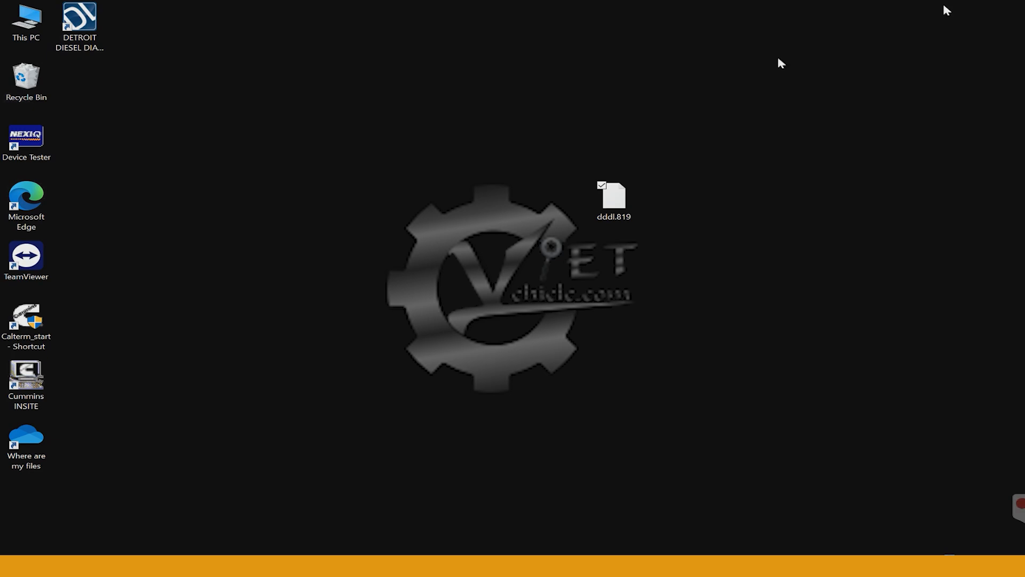
Launch DiagnosticLink from its Detroit Diesel desktop shortcut with USB-Link 2 as the device, accept the caution notice and maximize the window.
double_click(90, 28)
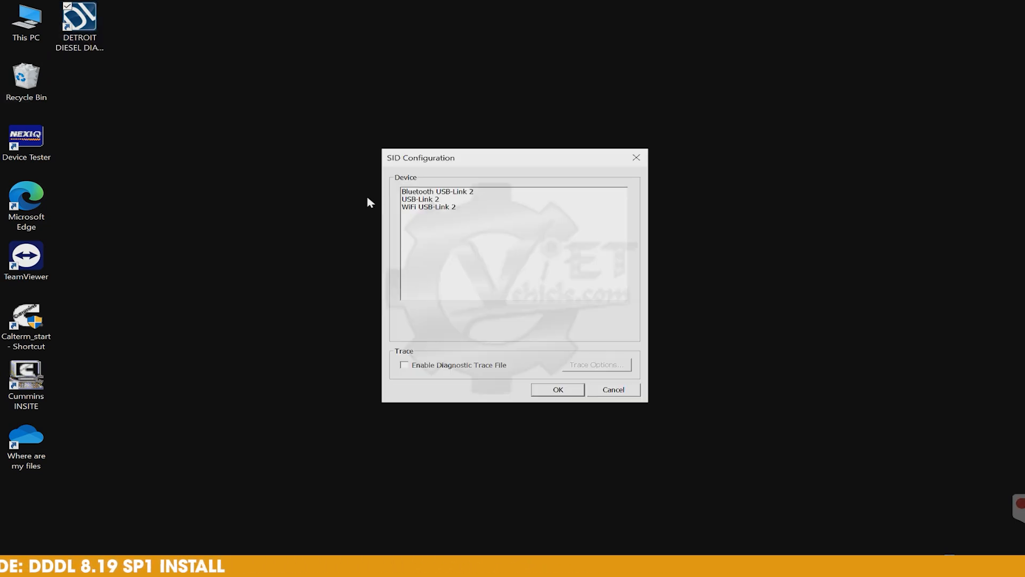
left_click(425, 200)
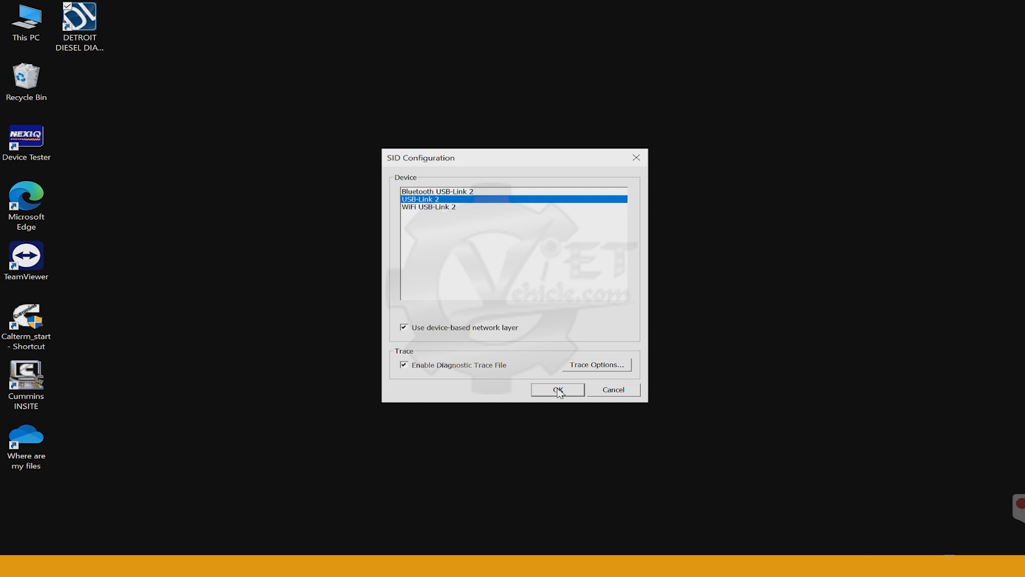
left_click(558, 389)
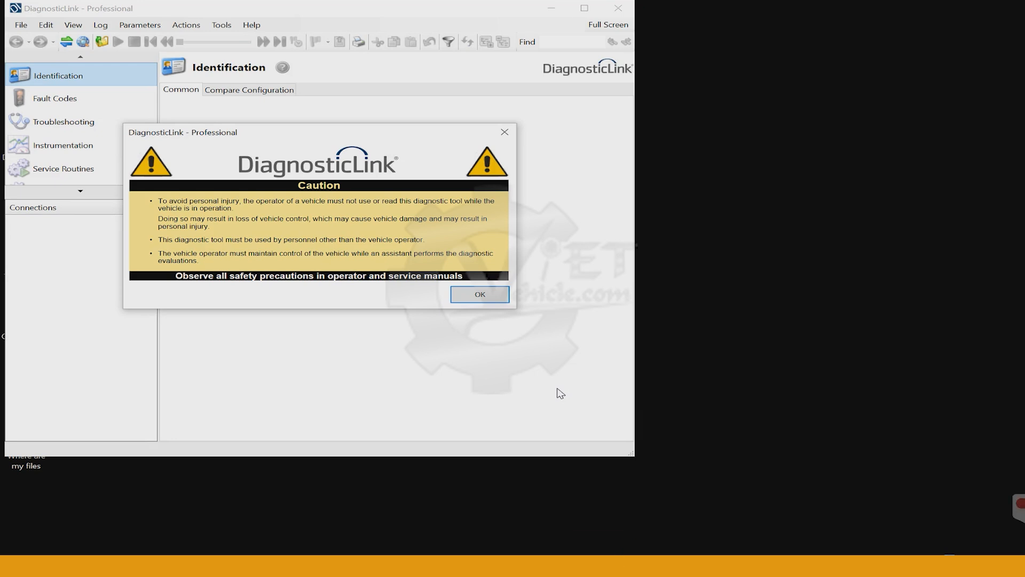
left_click(490, 297)
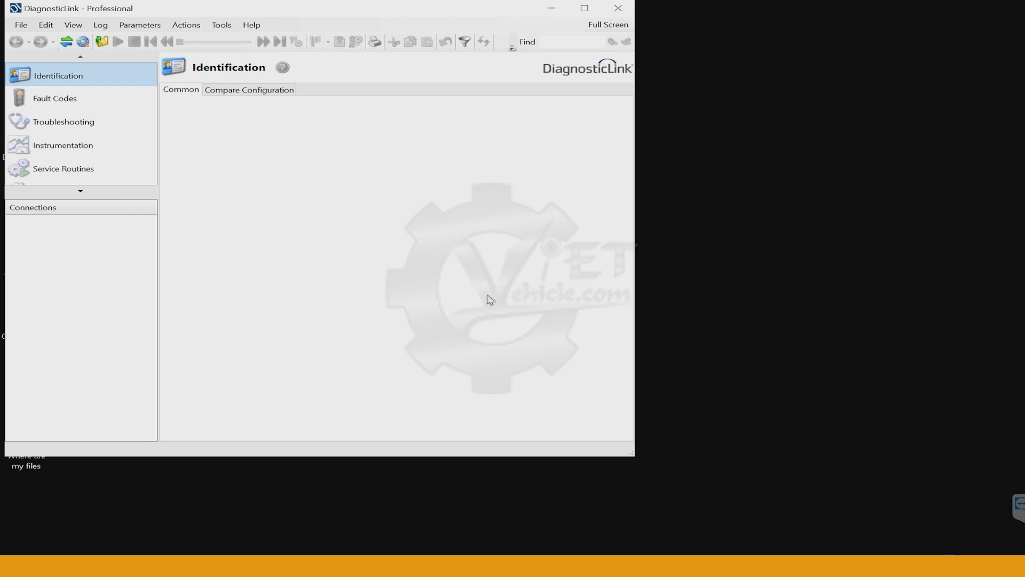
left_click(584, 8)
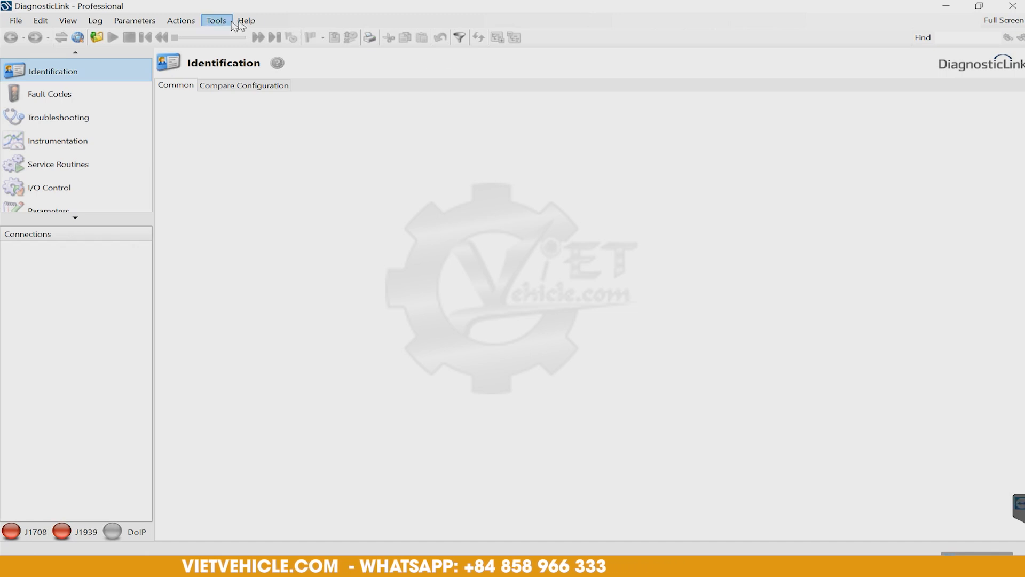
Check the program version and the read, write and hardware access levels in DiagnosticLink's About information, then close it.
left_click(248, 21)
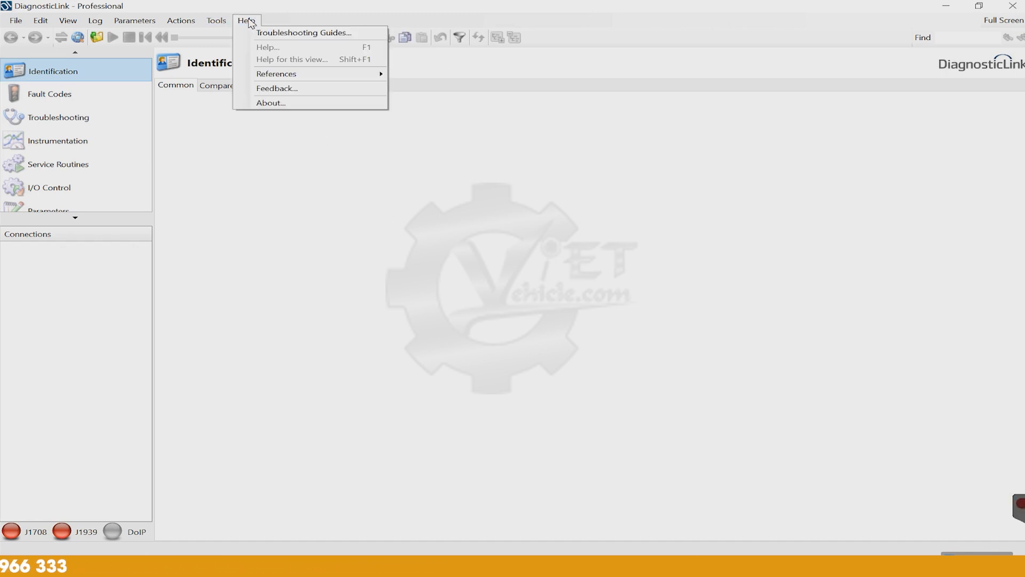
left_click(285, 104)
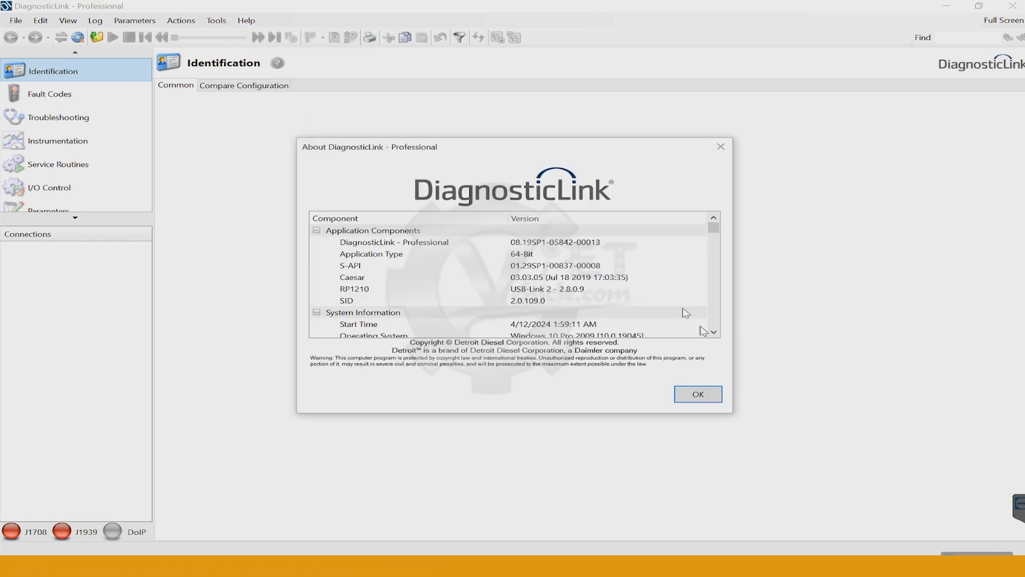
scroll(710, 332, "down", 4)
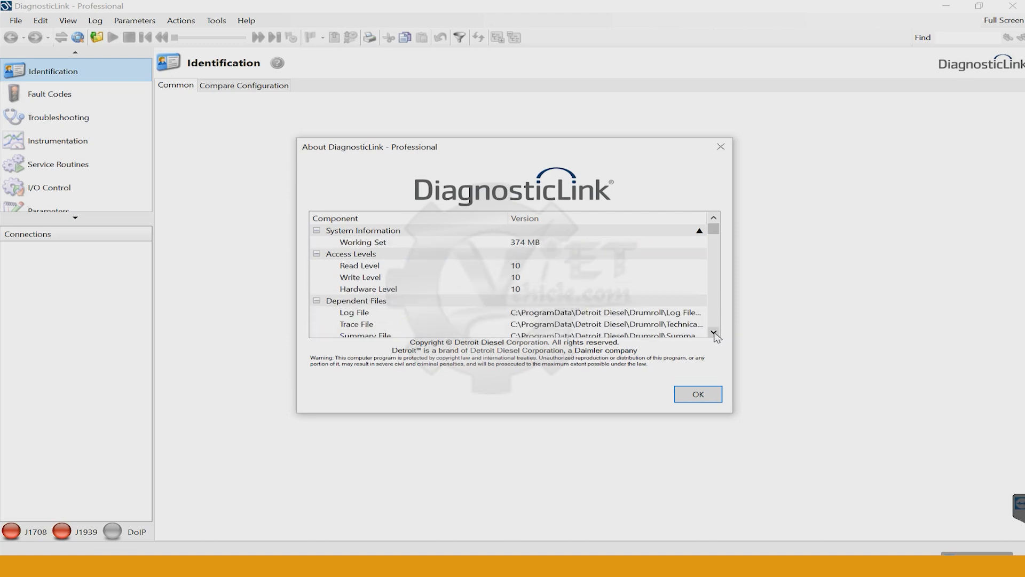
left_click(524, 267)
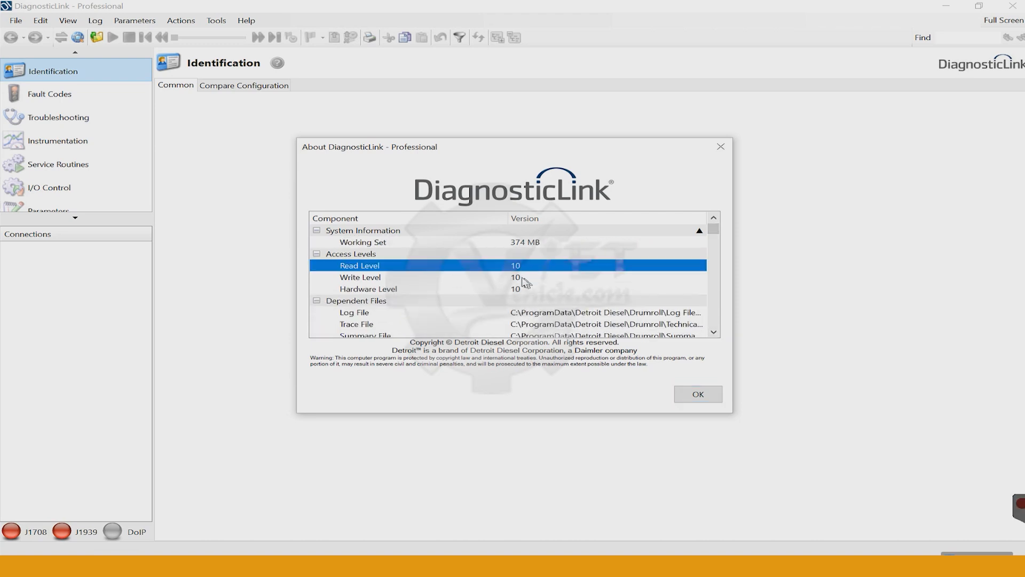
left_click(530, 288)
left_click(702, 398)
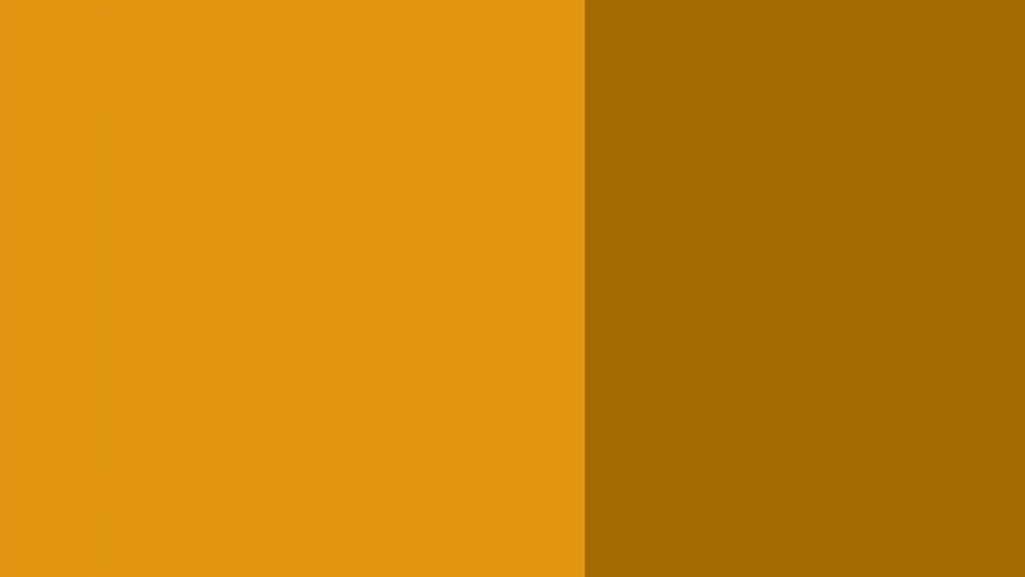